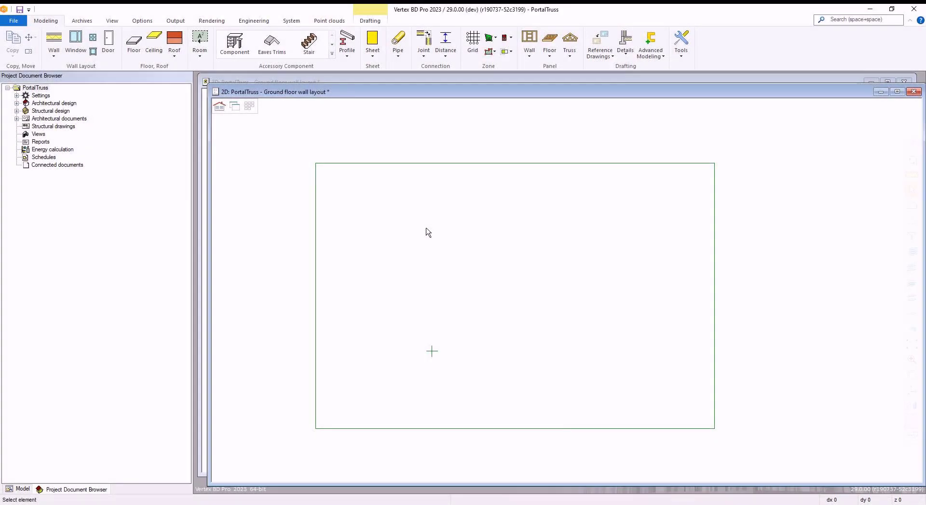
- Start a gable roof at corner P1 and place P2 1000 along the Y axis
{"action": "right_click", "coordinate": [427, 232]}
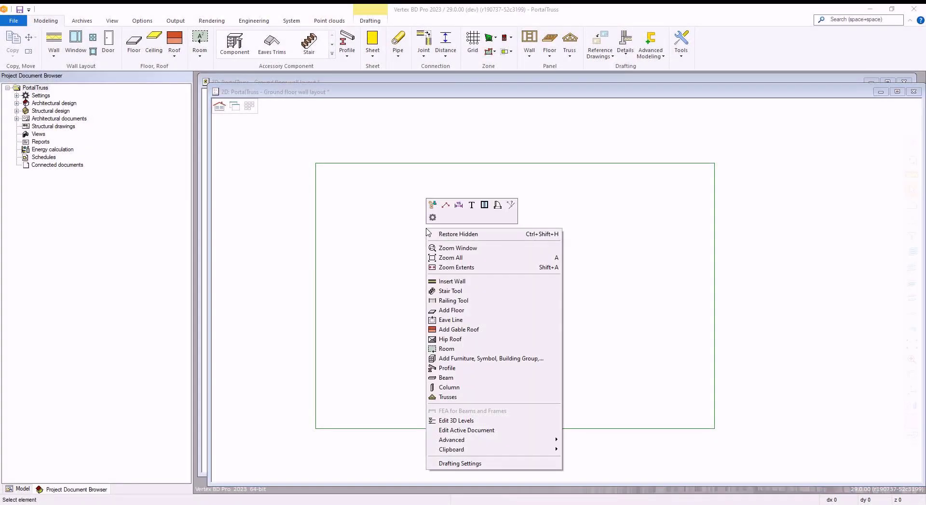
{"action": "left_click", "coordinate": [464, 330]}
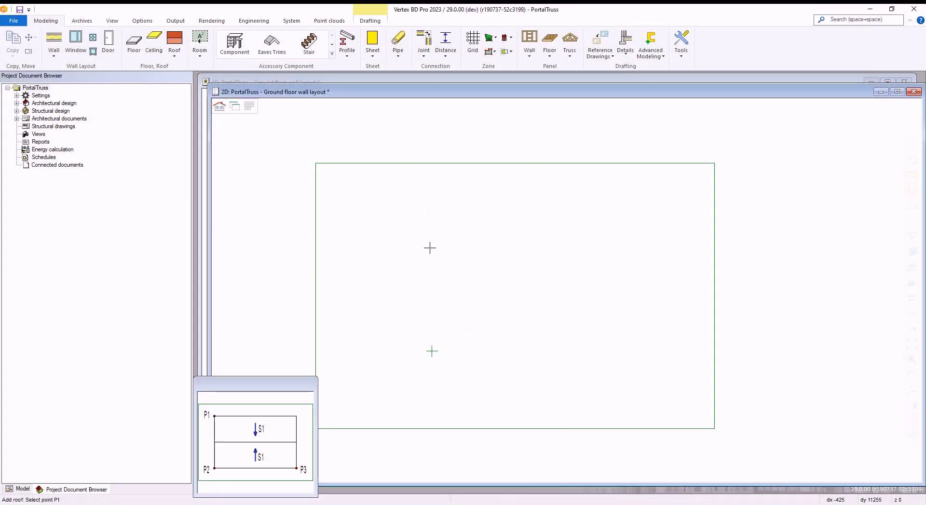
{"action": "left_click", "coordinate": [439, 236]}
{"action": "right_click", "coordinate": [426, 270]}
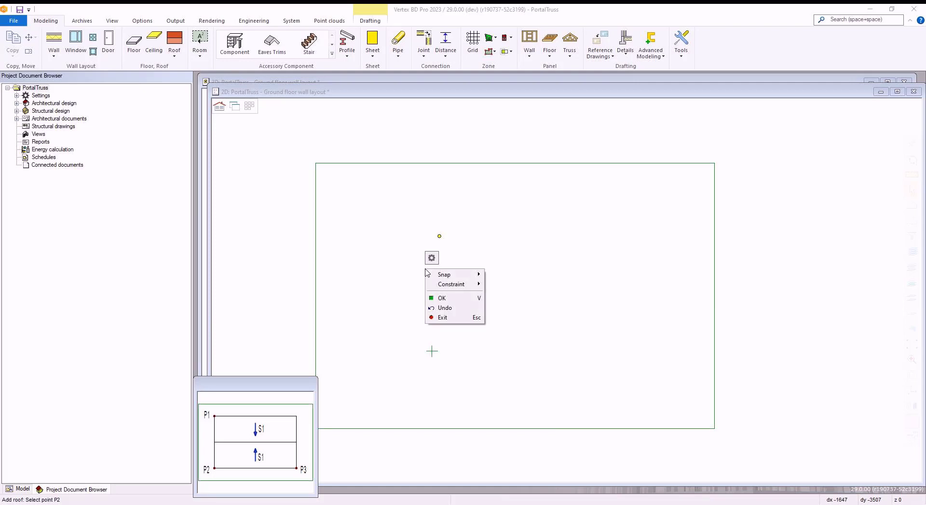
{"action": "mouse_move", "coordinate": [451, 284]}
{"action": "left_click", "coordinate": [499, 295]}
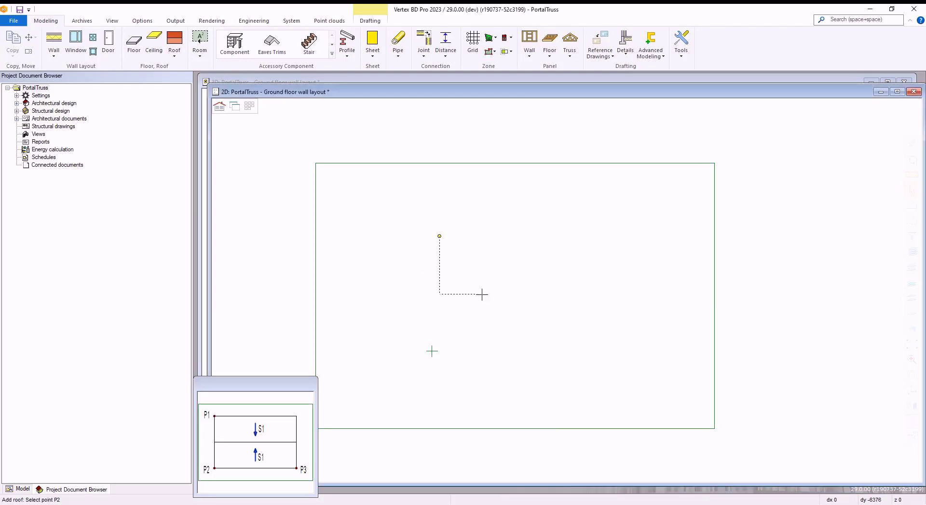
{"action": "type", "text": "10000"}
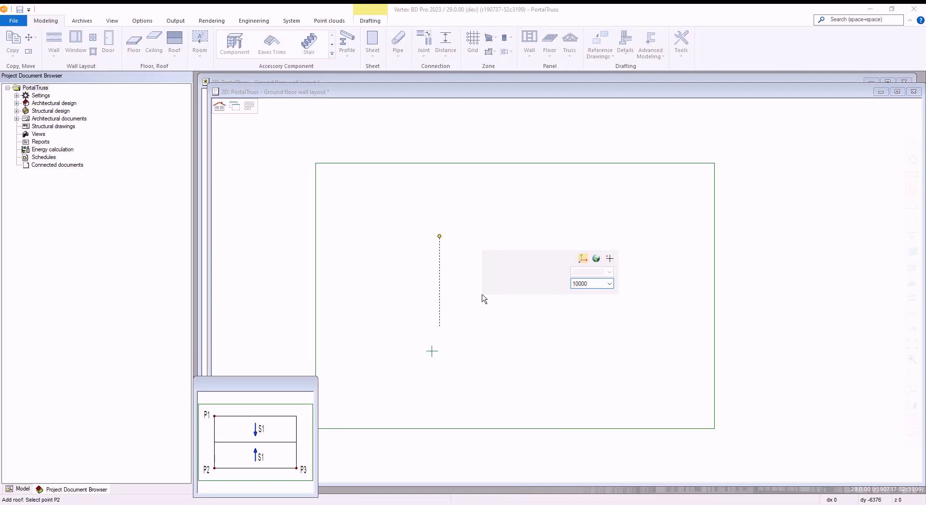
{"action": "key", "text": "Return"}
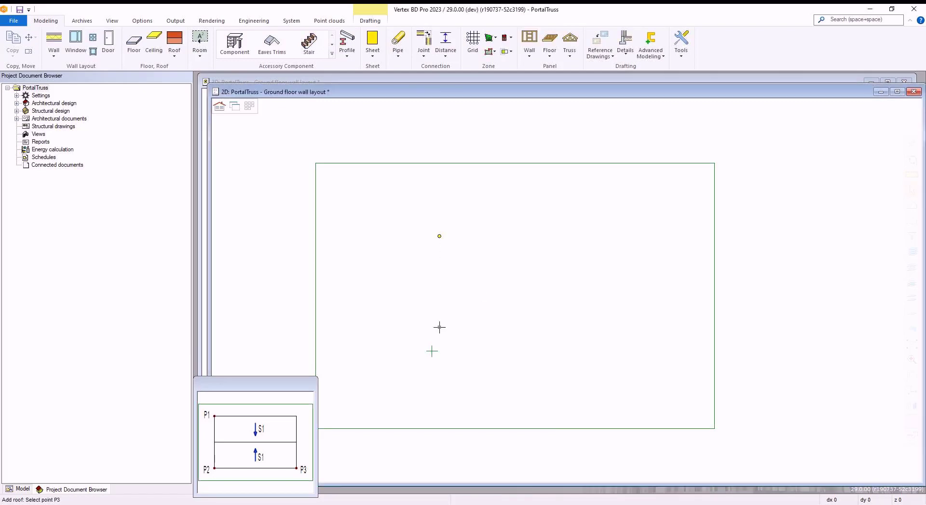
- Place P3 20000 along the X axis and check the 10A trussed roof pitch
{"action": "right_click", "coordinate": [492, 318]}
{"action": "mouse_move", "coordinate": [526, 340]}
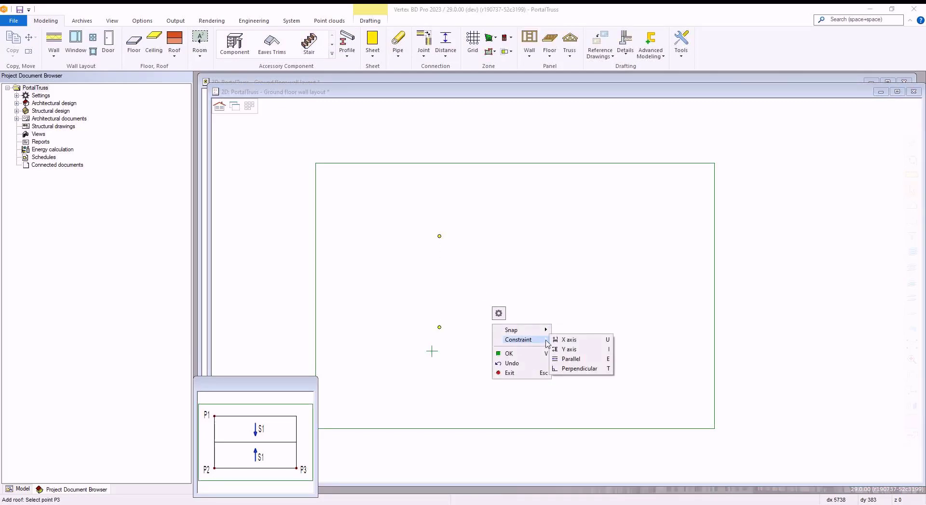
{"action": "left_click", "coordinate": [579, 340]}
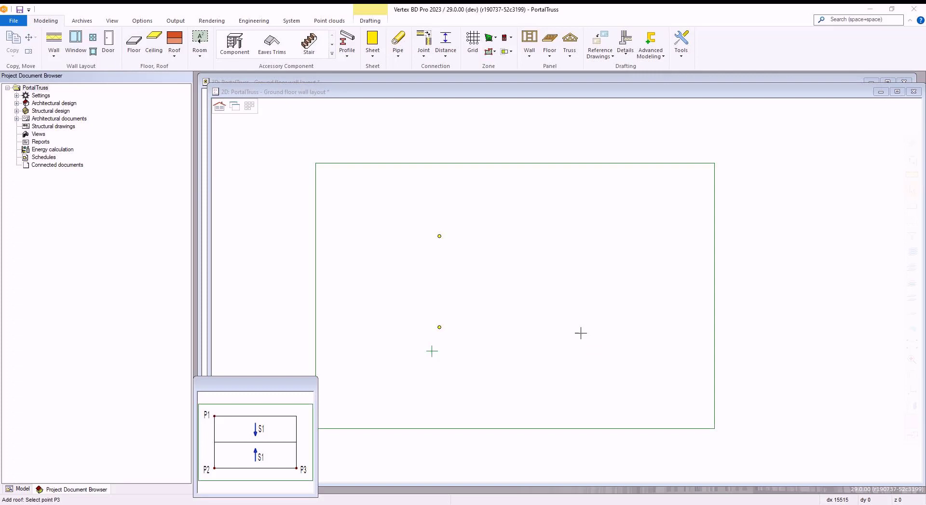
{"action": "type", "text": "20000"}
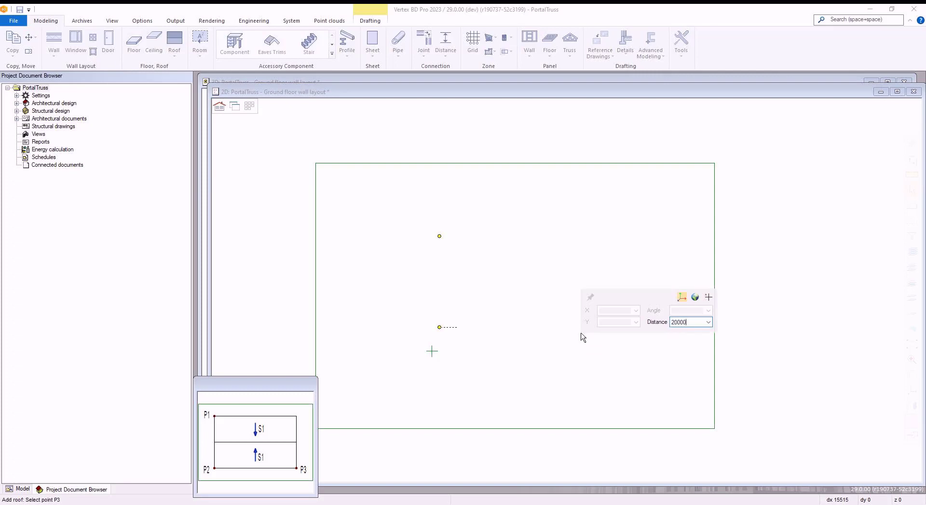
{"action": "key", "text": "Return"}
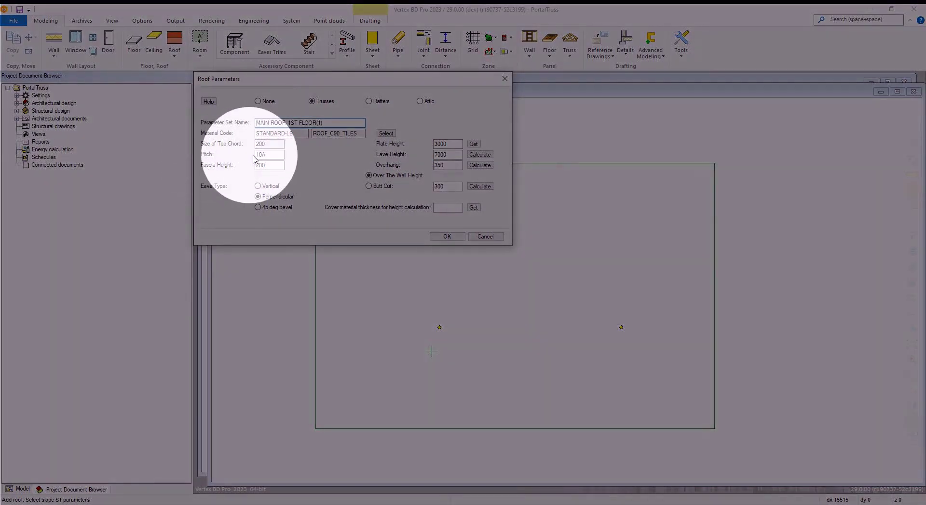
{"action": "left_click", "coordinate": [261, 154]}
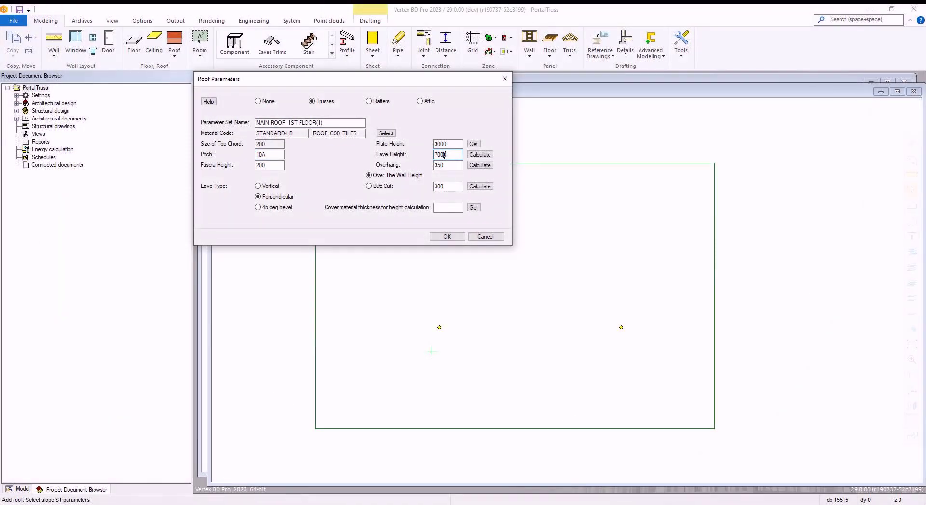
- Accept the roof parameters to create the roof and finish adding roofs
{"action": "left_click", "coordinate": [447, 236]}
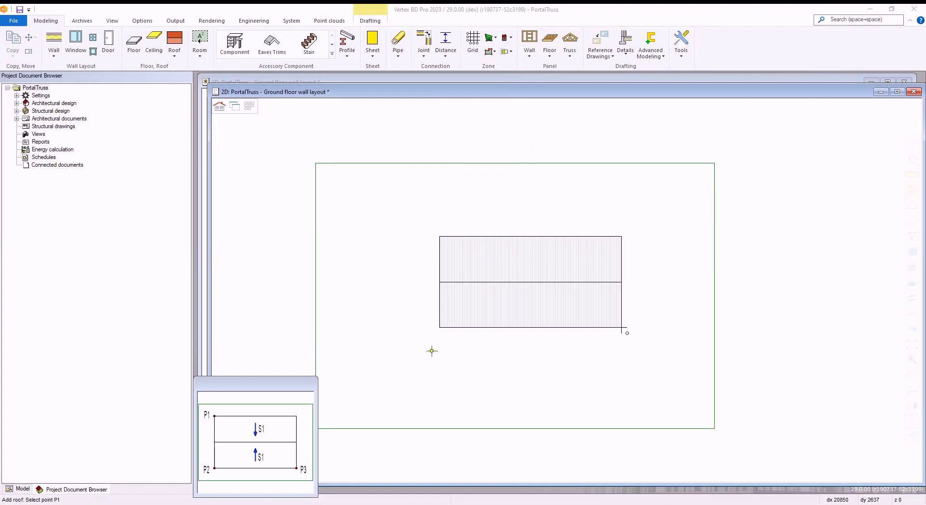
{"action": "right_click", "coordinate": [521, 279]}
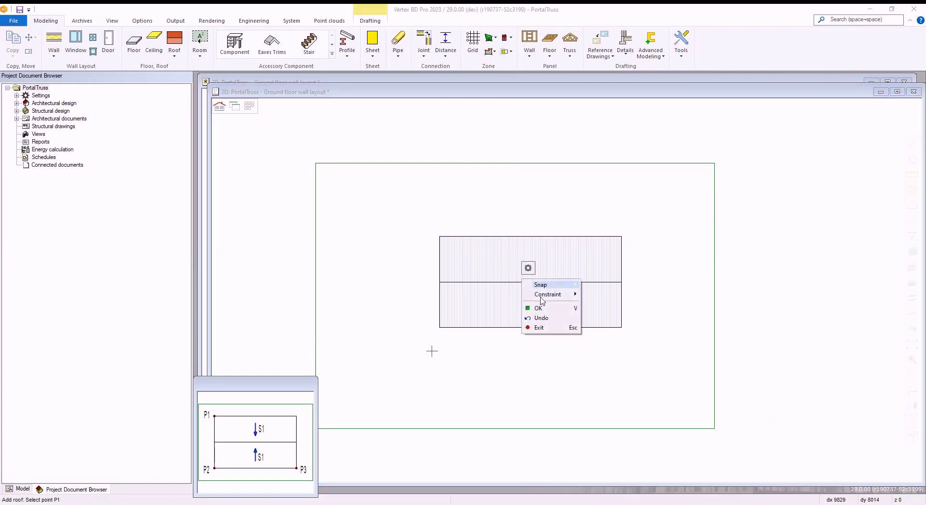
{"action": "left_click", "coordinate": [538, 328]}
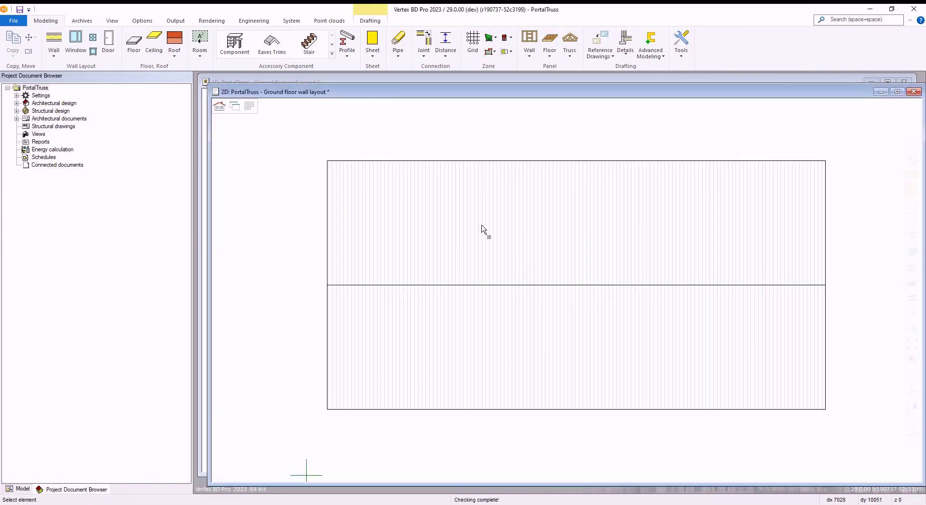
- Start adding trusses to the roof with thickness 89 and spacing 4000
{"action": "right_click", "coordinate": [482, 226]}
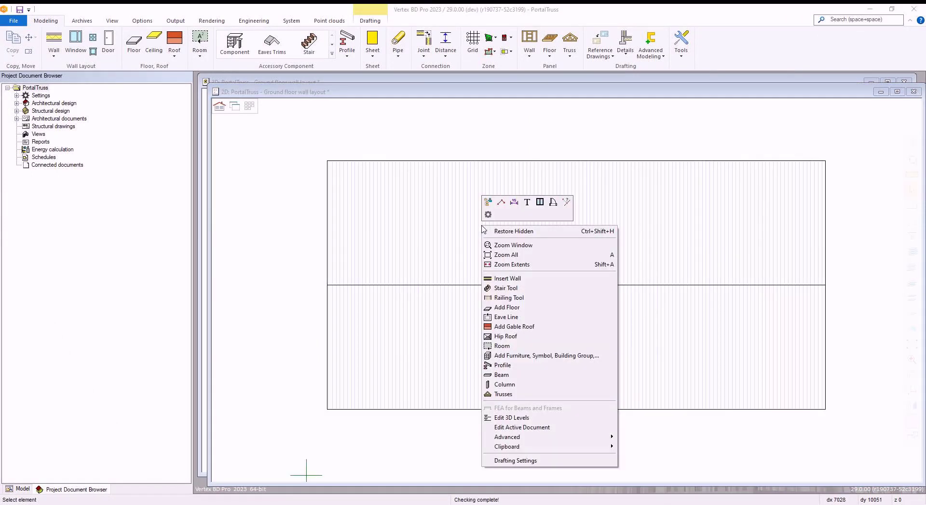
{"action": "left_click", "coordinate": [513, 395]}
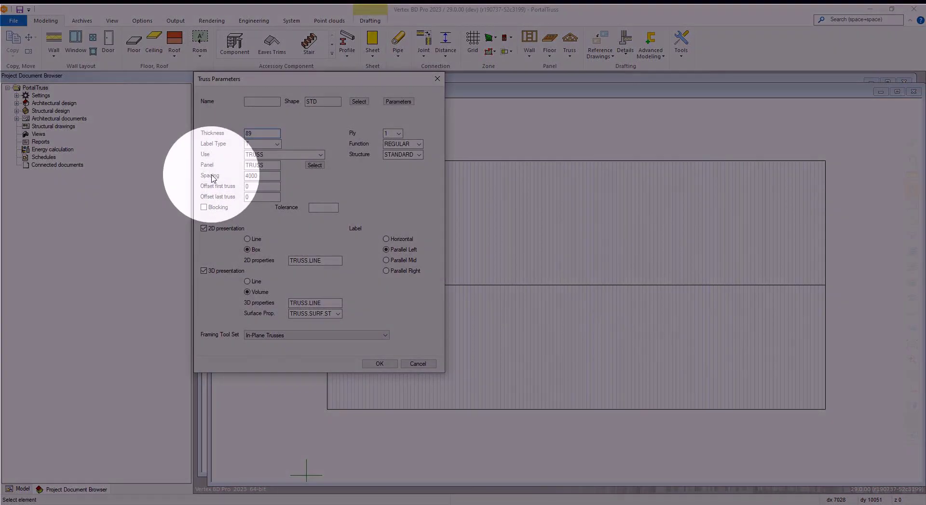
{"action": "left_click", "coordinate": [250, 175]}
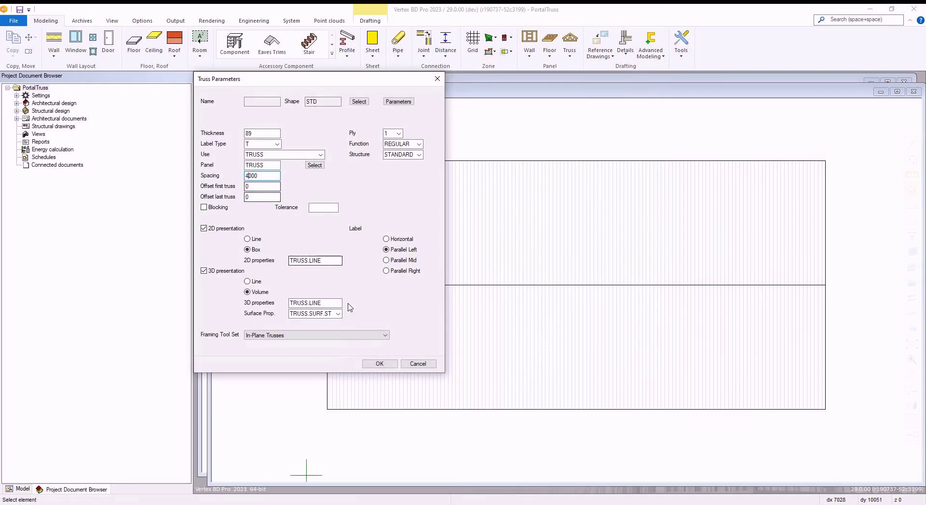
- Accept the truss parameters and select both roof slopes for the truss area
{"action": "left_click", "coordinate": [379, 364]}
{"action": "left_click", "coordinate": [440, 251]}
{"action": "left_click", "coordinate": [436, 314]}
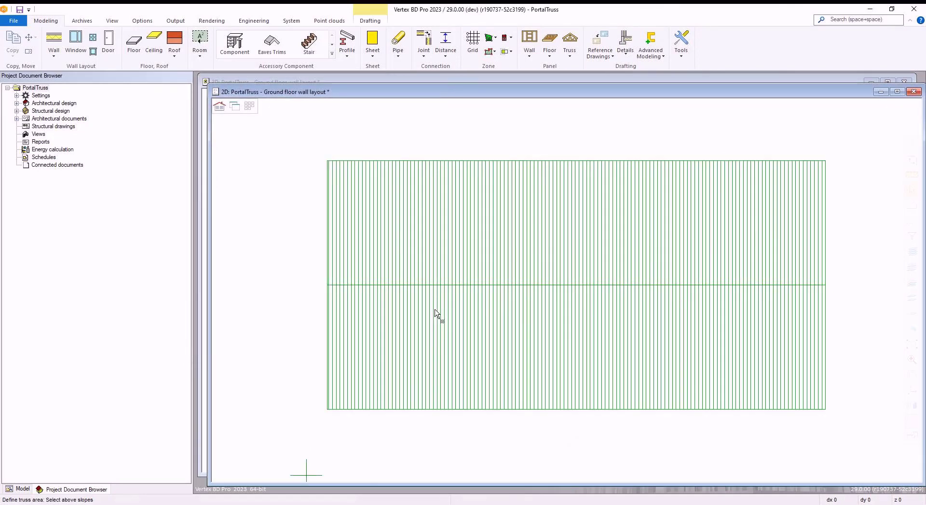
{"action": "right_click", "coordinate": [436, 314]}
{"action": "left_click", "coordinate": [449, 316]}
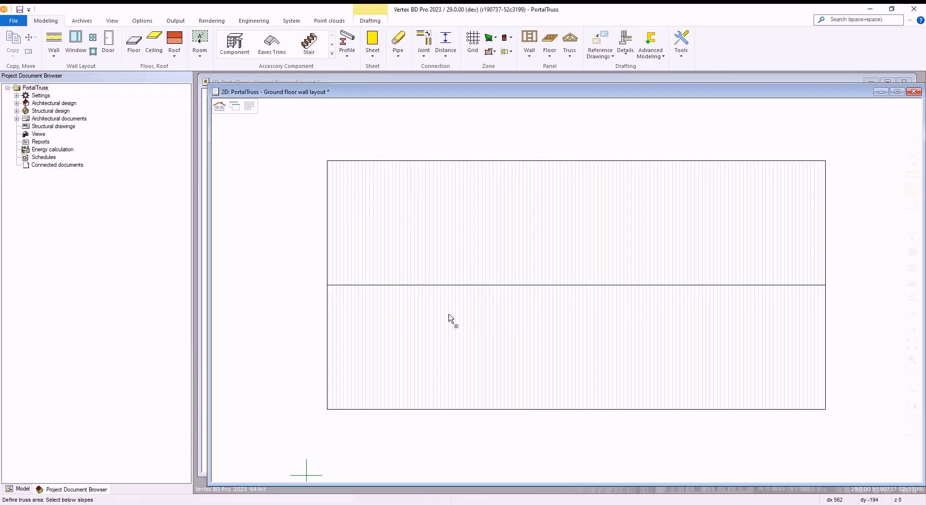
- Limit the truss area to the whole roof with plate height 0
{"action": "right_click", "coordinate": [449, 318]}
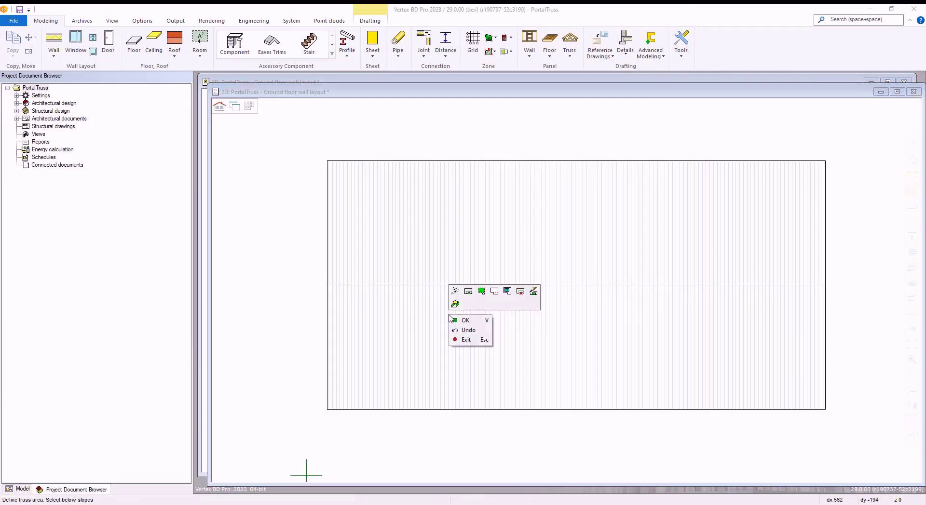
{"action": "left_click", "coordinate": [508, 291]}
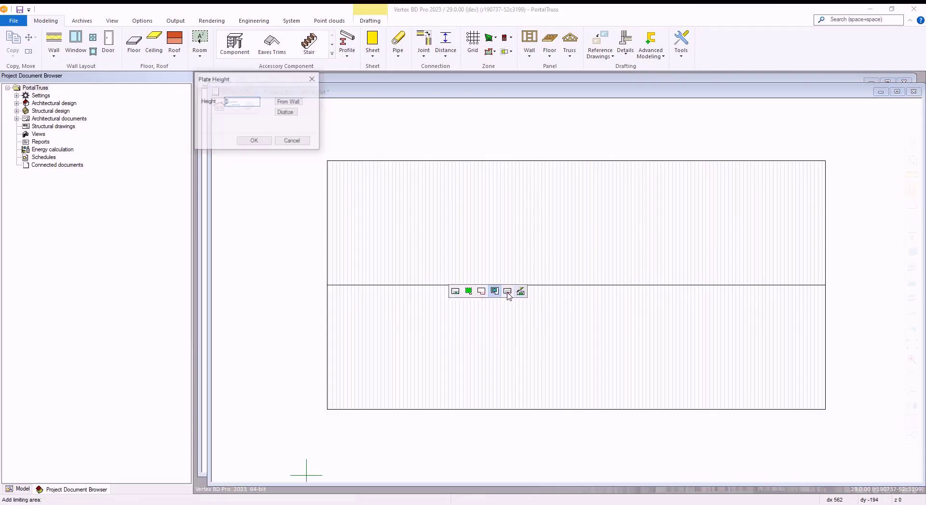
{"action": "left_click", "coordinate": [255, 141]}
{"action": "left_click", "coordinate": [328, 409]}
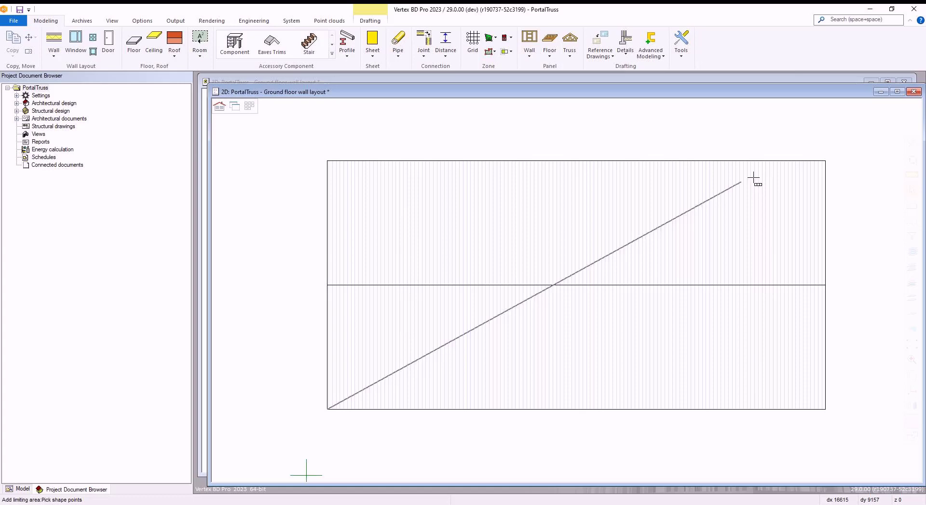
{"action": "left_click", "coordinate": [825, 161]}
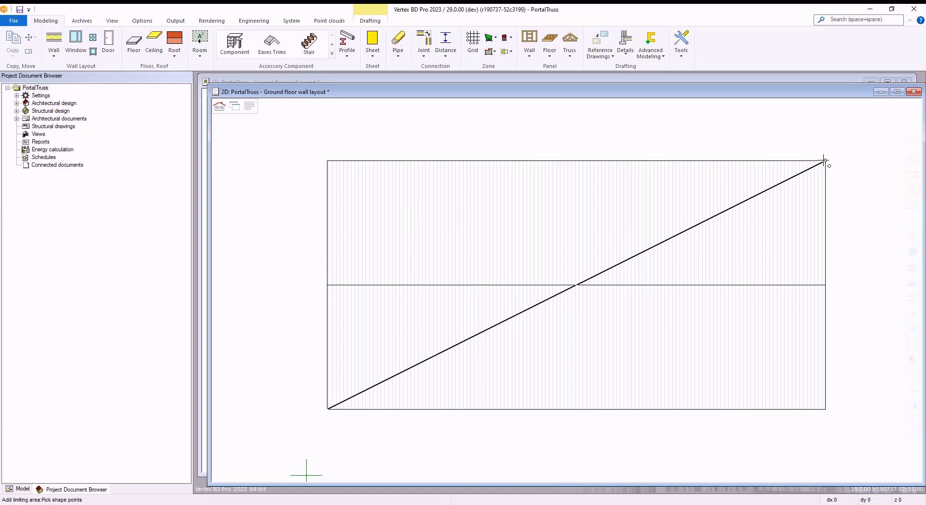
{"action": "right_click", "coordinate": [717, 247]}
{"action": "left_click", "coordinate": [735, 276]}
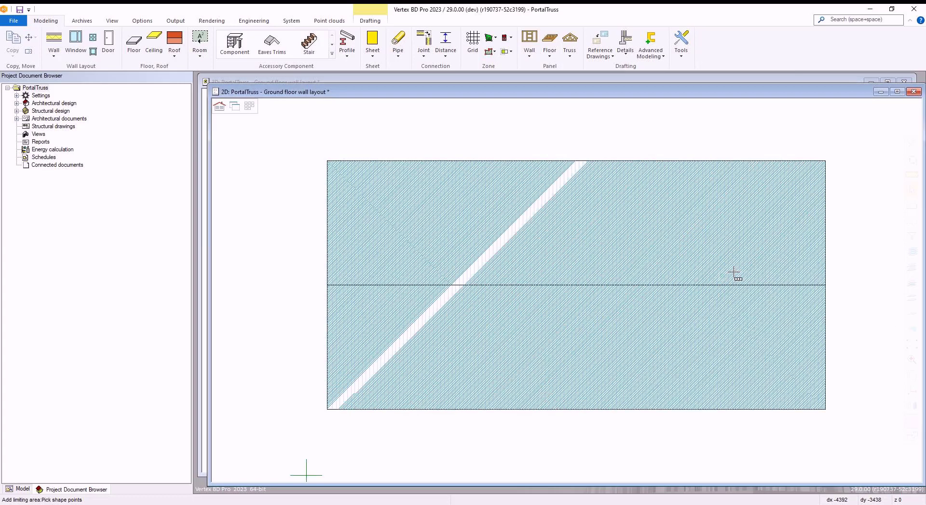
{"action": "right_click", "coordinate": [549, 256]}
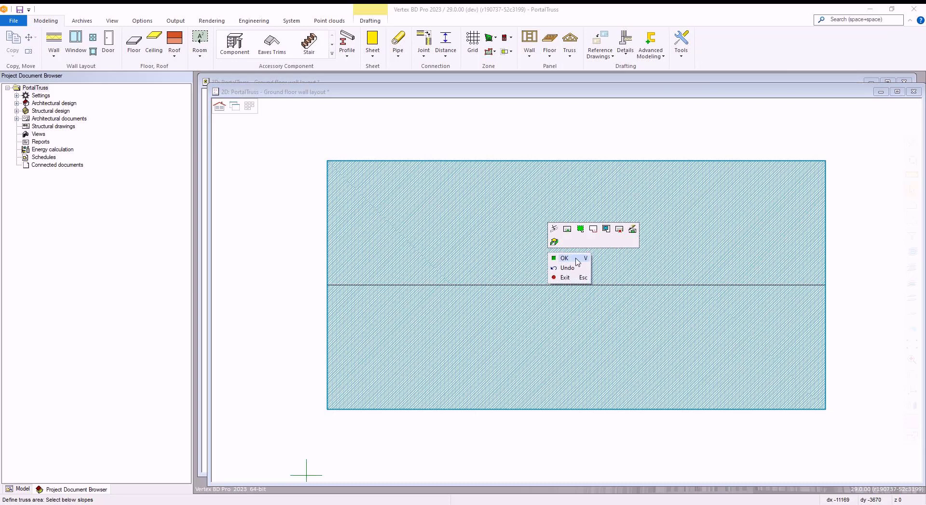
{"action": "left_click", "coordinate": [563, 258]}
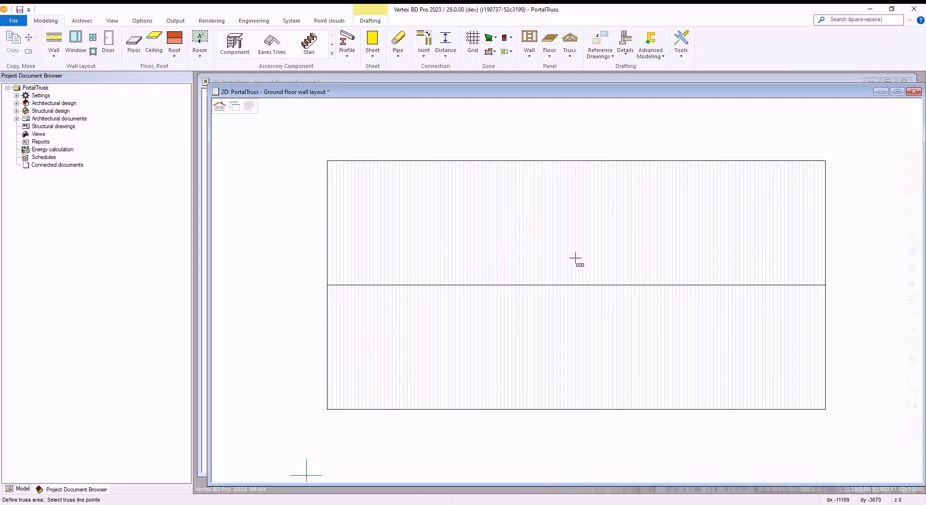
- Draw the truss line along the ridge and generate the trusses across the roof
{"action": "left_click", "coordinate": [328, 284]}
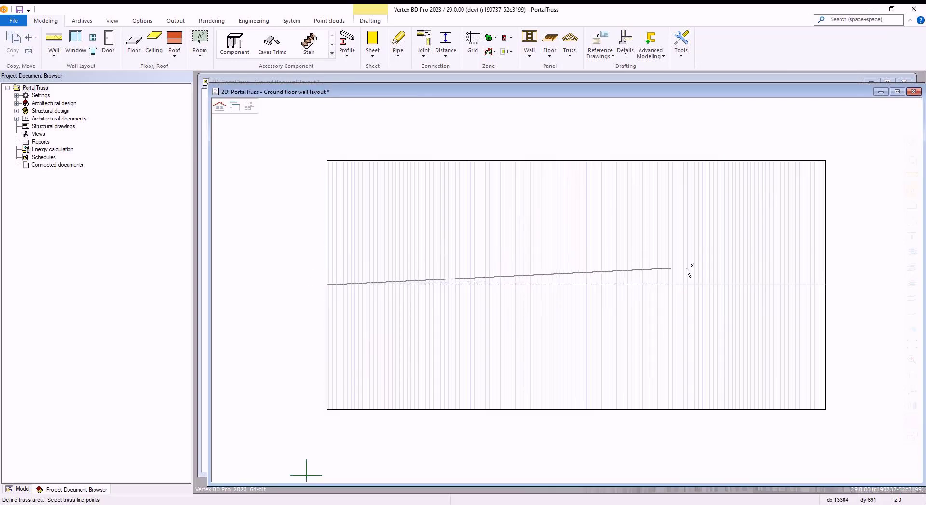
{"action": "left_click", "coordinate": [826, 287]}
{"action": "right_click", "coordinate": [475, 263]}
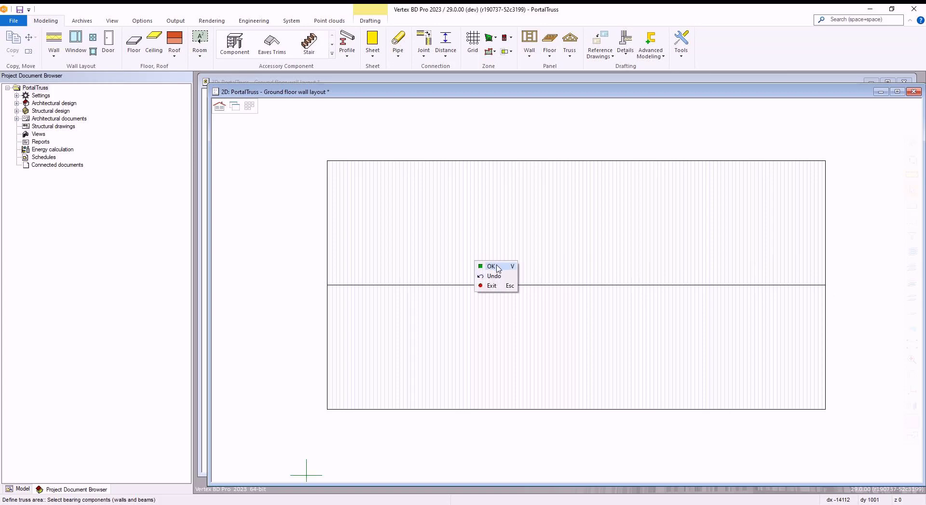
{"action": "left_click", "coordinate": [492, 266]}
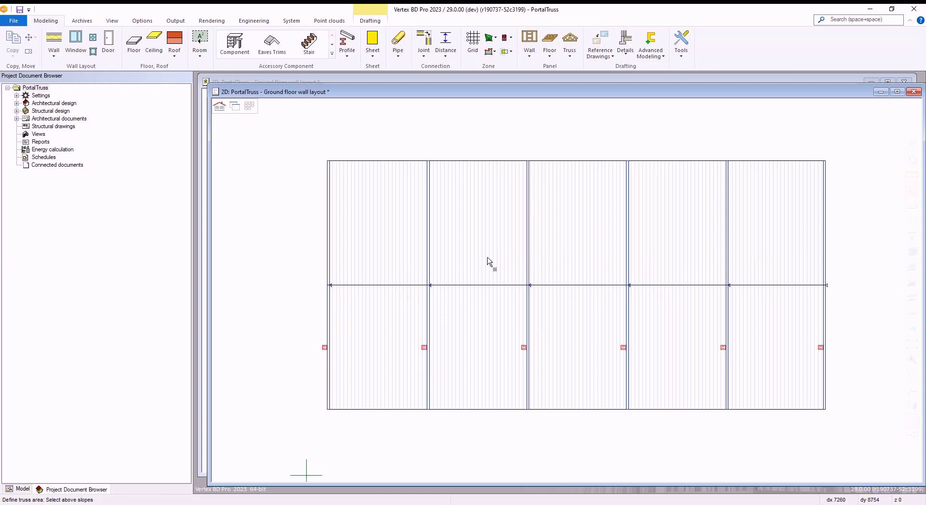
- Select all trusses and cut them along the ridge line from end to end
{"action": "left_click", "coordinate": [427, 314]}
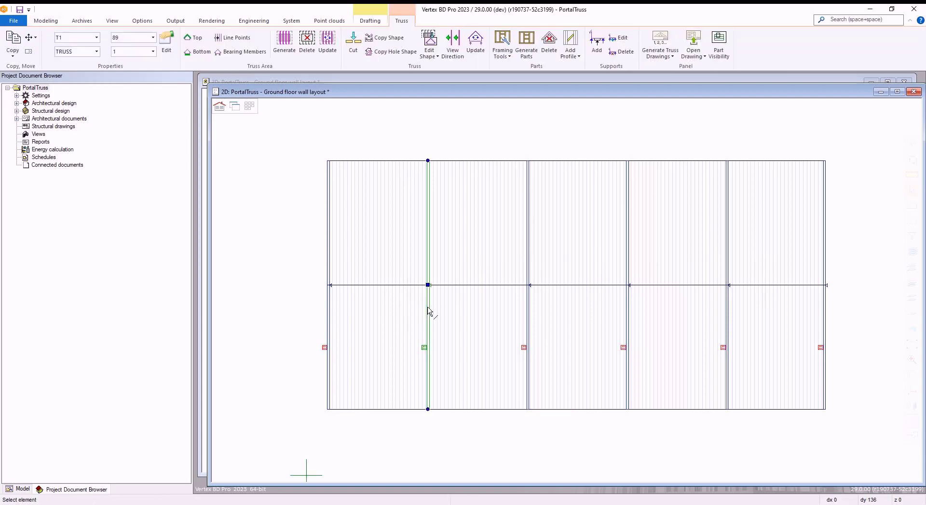
{"action": "key", "text": "ctrl+a"}
{"action": "right_click", "coordinate": [394, 254]}
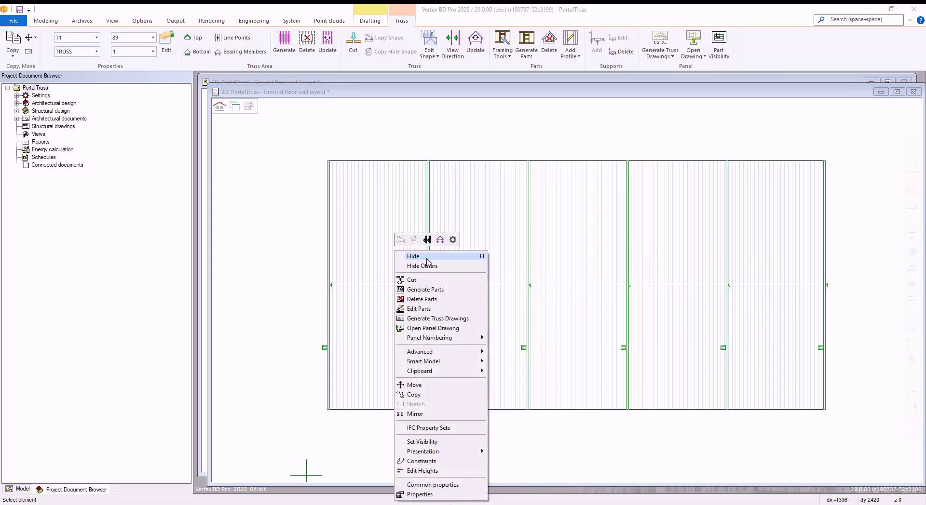
{"action": "left_click", "coordinate": [426, 279]}
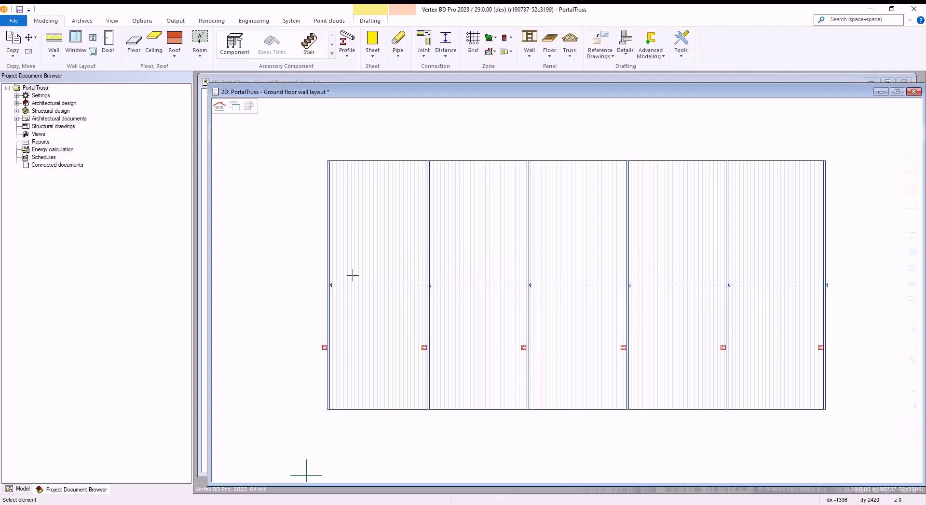
{"action": "left_click", "coordinate": [330, 286]}
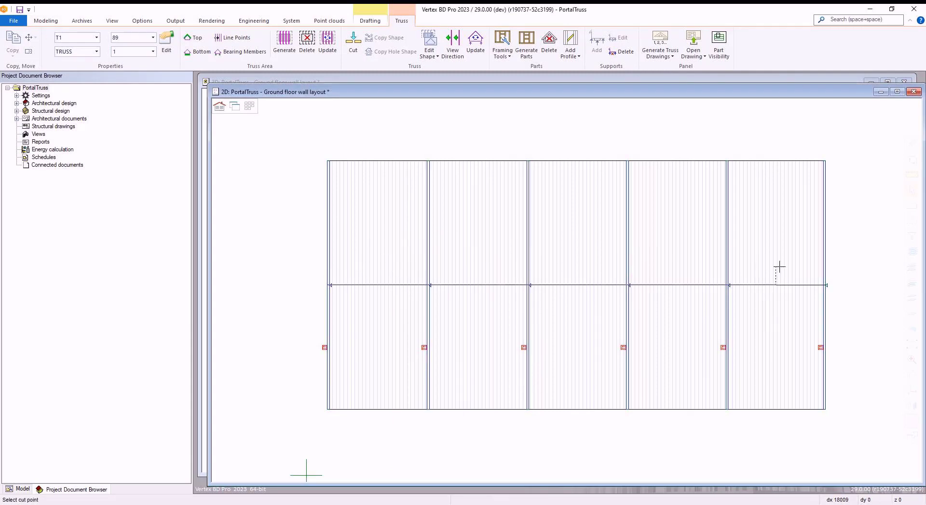
{"action": "left_click", "coordinate": [826, 286]}
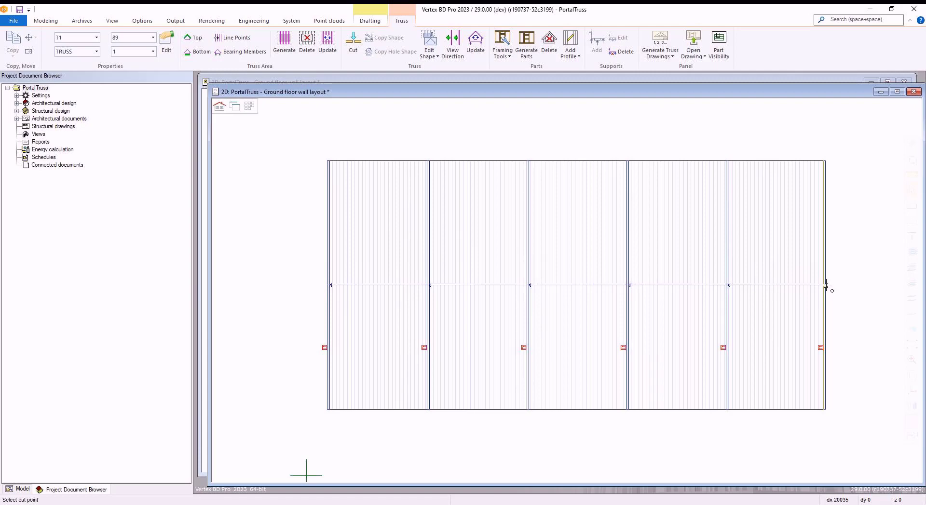
{"action": "right_click", "coordinate": [826, 286]}
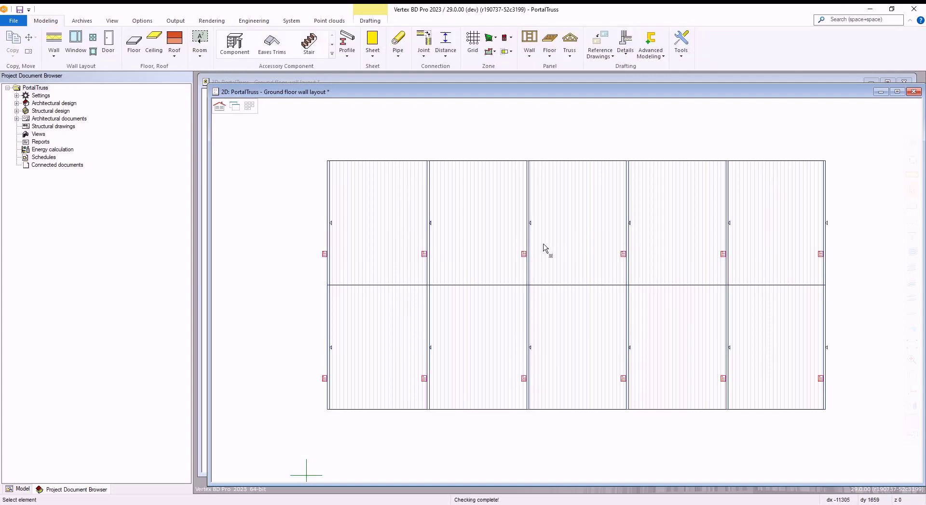
- Choose the LGS Portal Truss (2 Assemblies) structure with 6 bays above and 6 bays side
{"action": "left_click", "coordinate": [571, 59]}
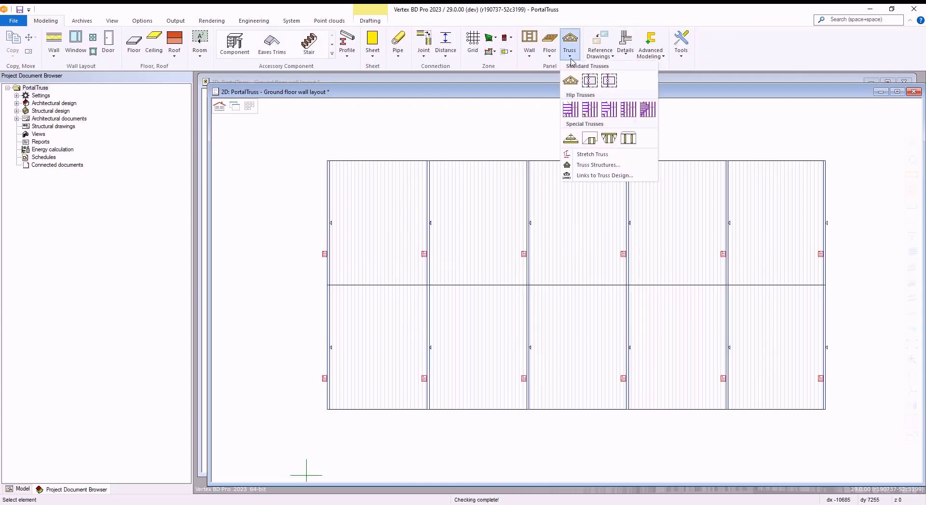
{"action": "left_click", "coordinate": [597, 165]}
{"action": "mouse_move", "coordinate": [206, 224]}
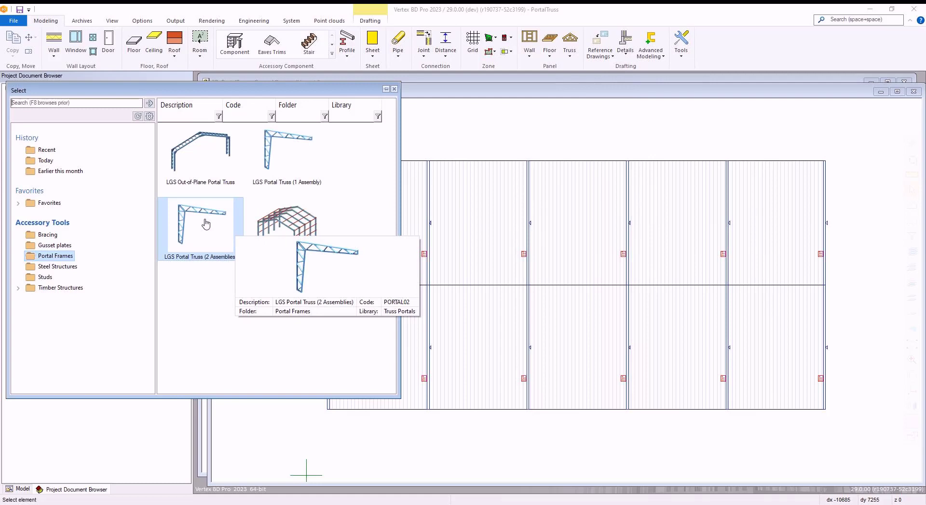
{"action": "double_click", "coordinate": [206, 223]}
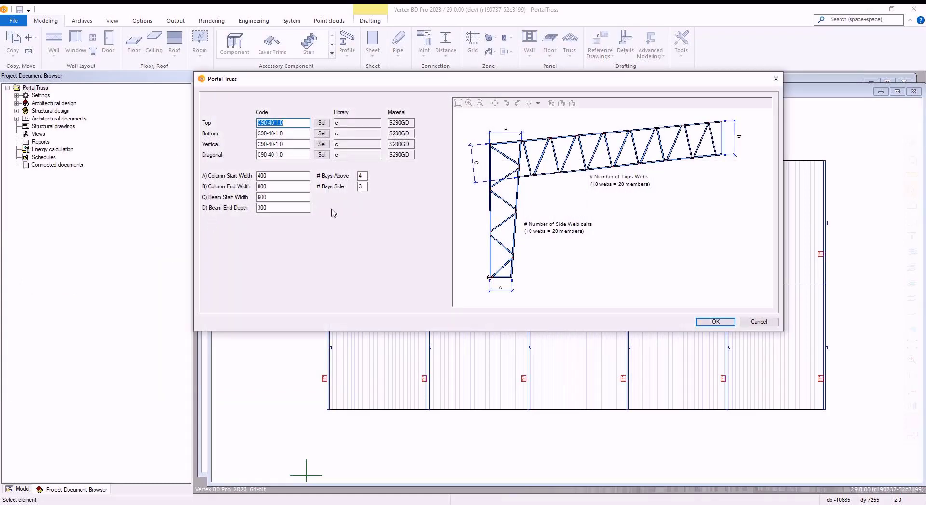
{"action": "left_click", "coordinate": [365, 176]}
{"action": "key", "text": "BackSpace"}
{"action": "type", "text": "6"}
{"action": "key", "text": "Tab"}
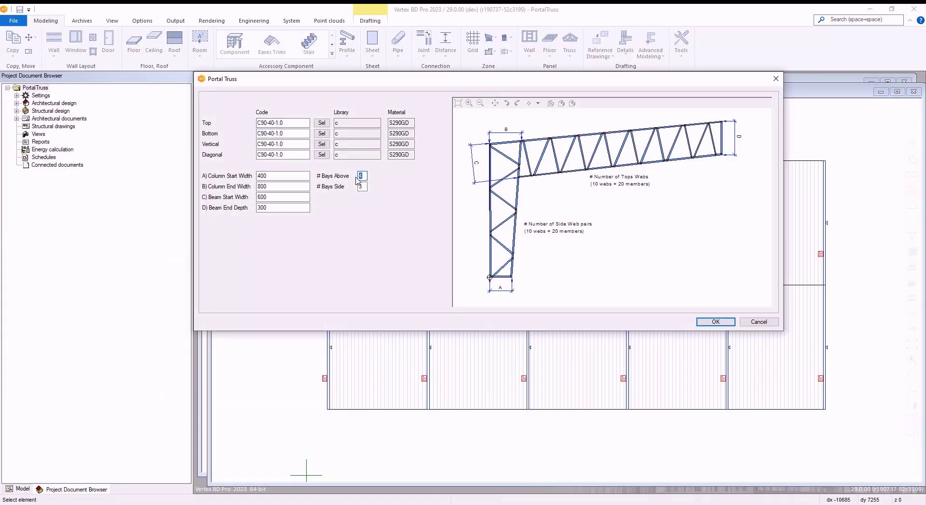
{"action": "type", "text": "6"}
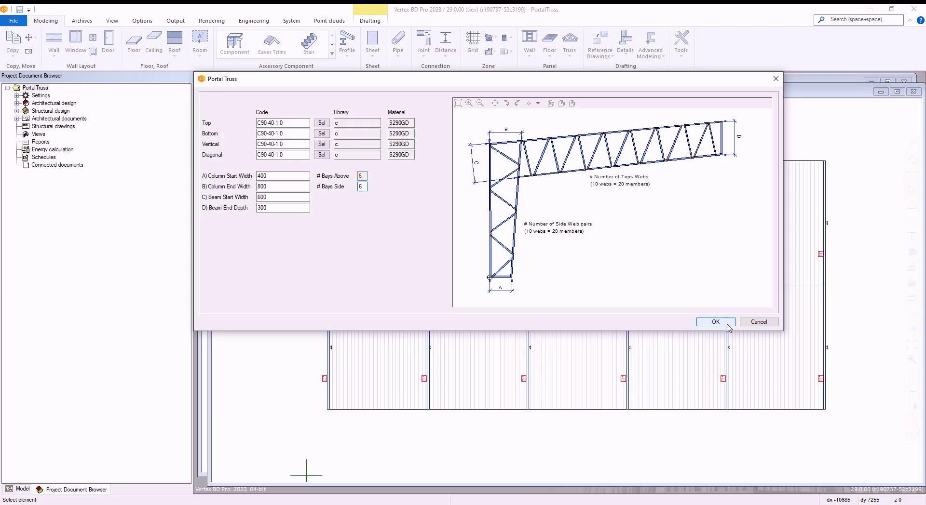
{"action": "left_click", "coordinate": [715, 322]}
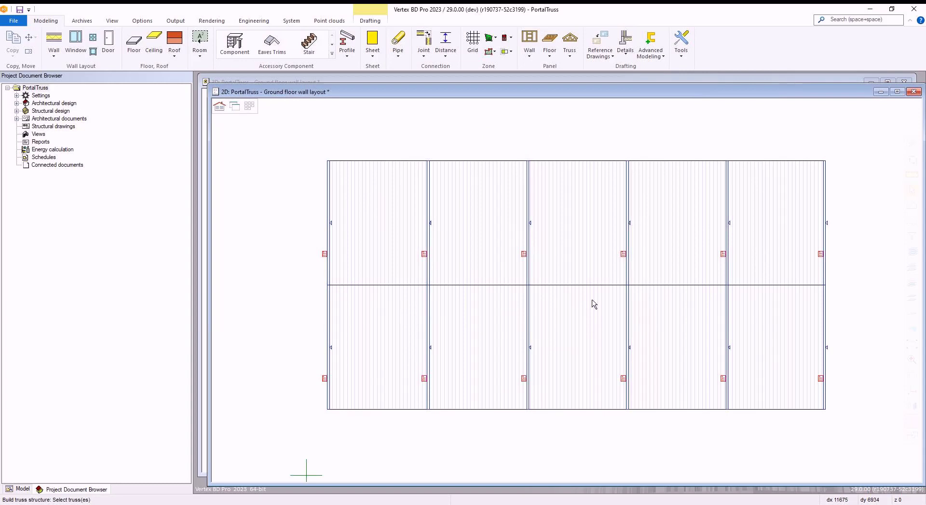
- Pick all trusses in the layout and build the portal truss structure on them
{"action": "left_click", "coordinate": [496, 286]}
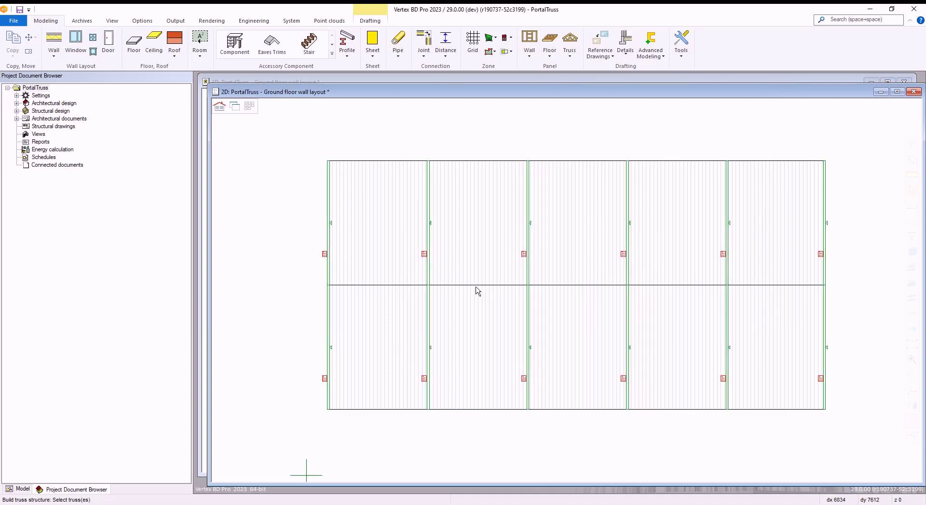
{"action": "right_click", "coordinate": [468, 302]}
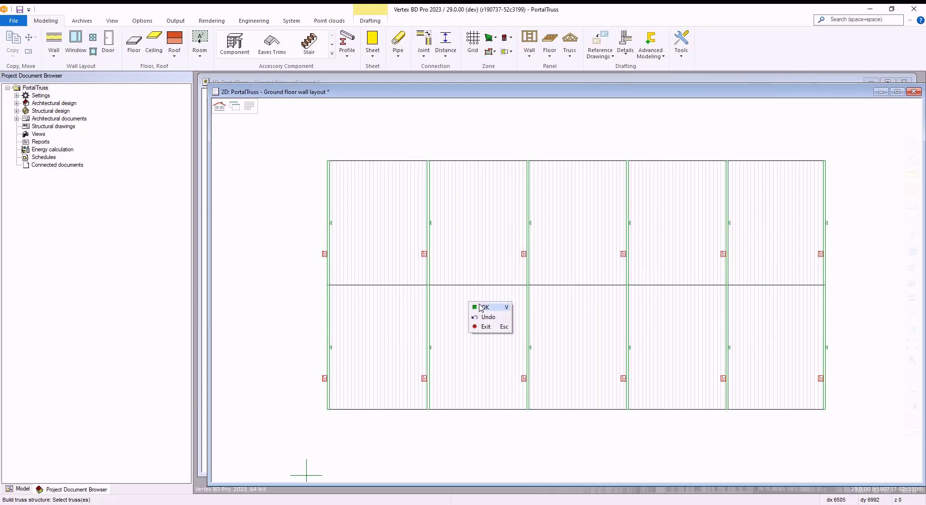
{"action": "left_click", "coordinate": [483, 308]}
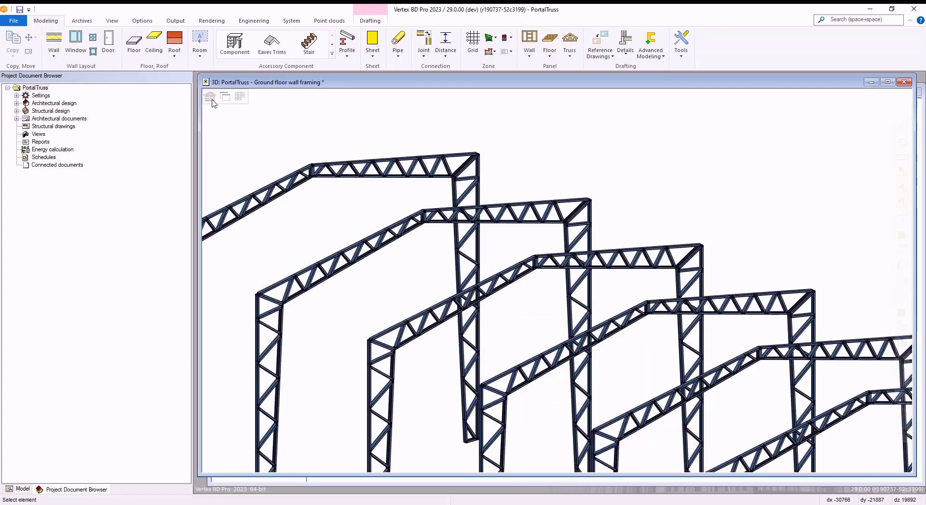
- View all the 3D portal frames, then pick the left truss half at a roof apex
{"action": "scroll", "coordinate": [594, 350], "scroll_direction": "down", "scroll_amount": 4}
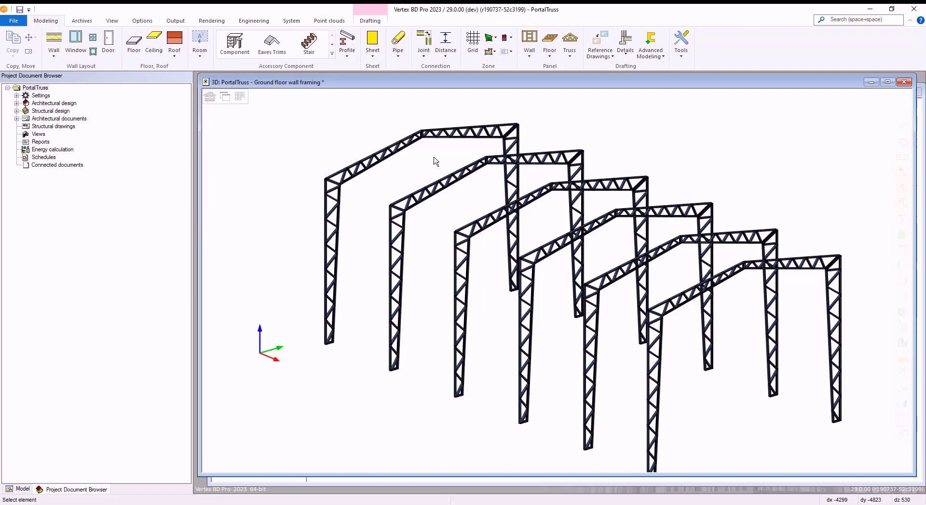
{"action": "scroll", "coordinate": [556, 284], "scroll_direction": "up", "scroll_amount": 3}
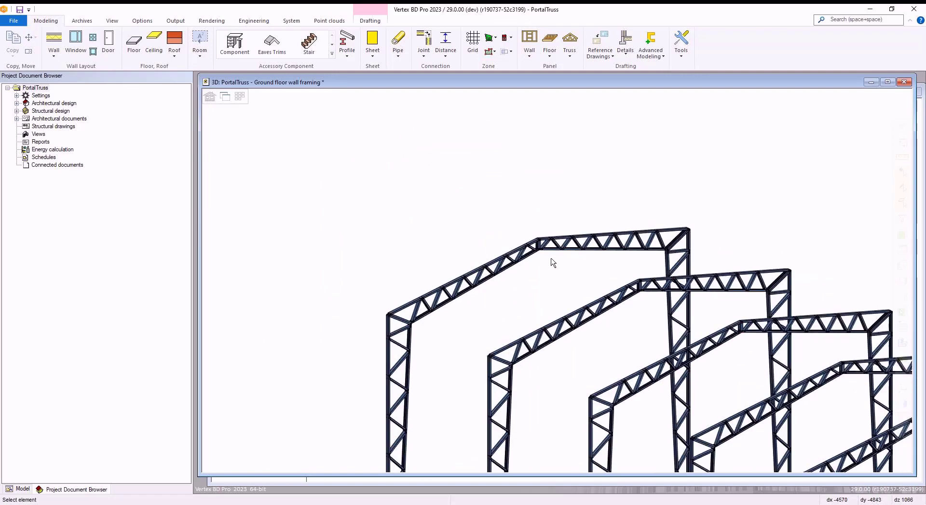
{"action": "scroll", "coordinate": [556, 280], "scroll_direction": "up", "scroll_amount": 4}
{"action": "scroll", "coordinate": [598, 332], "scroll_direction": "up", "scroll_amount": 2}
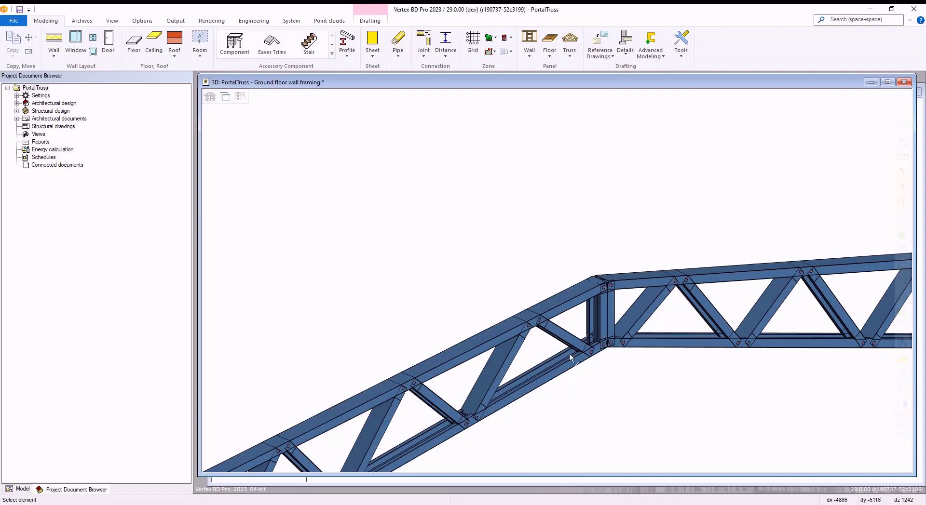
{"action": "left_click", "coordinate": [566, 369]}
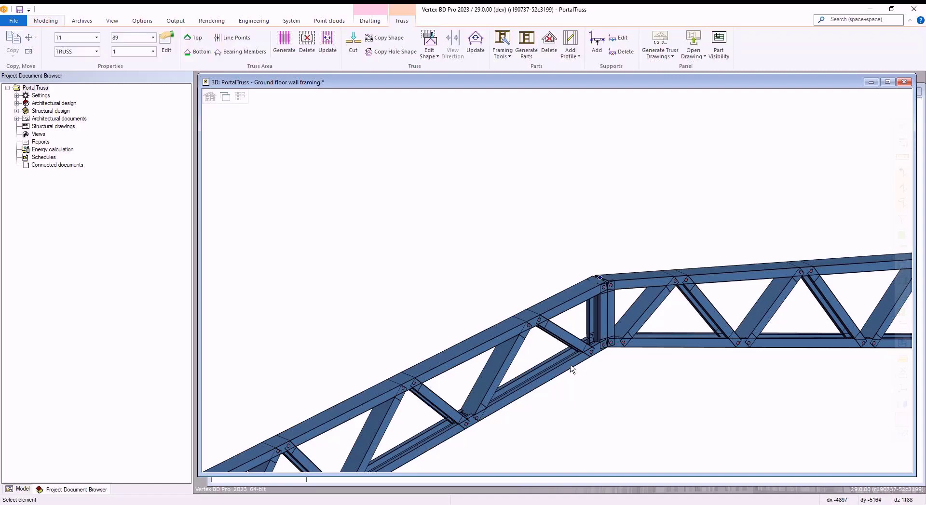
- Add the right truss half to the selection and open both with Edit Parts
{"action": "left_click", "coordinate": [663, 345], "text": "ctrl"}
{"action": "right_click", "coordinate": [543, 250]}
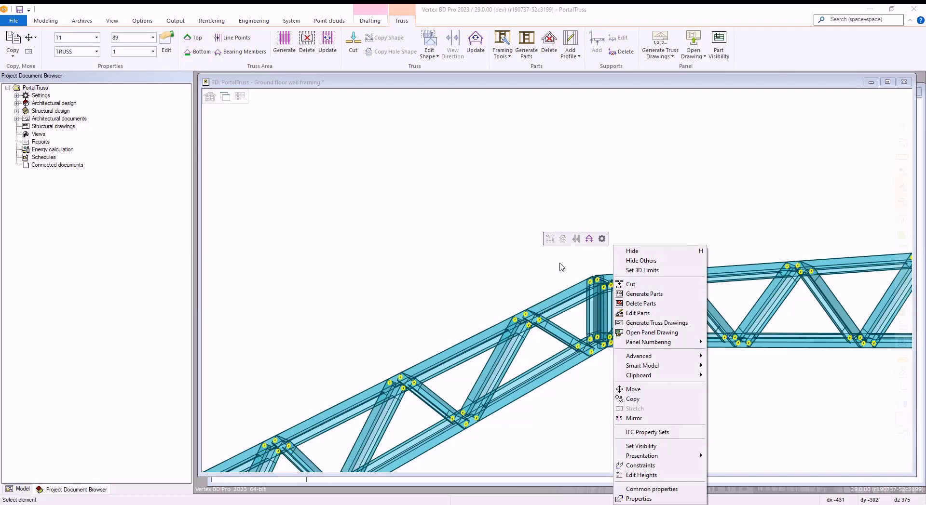
{"action": "left_click", "coordinate": [646, 313]}
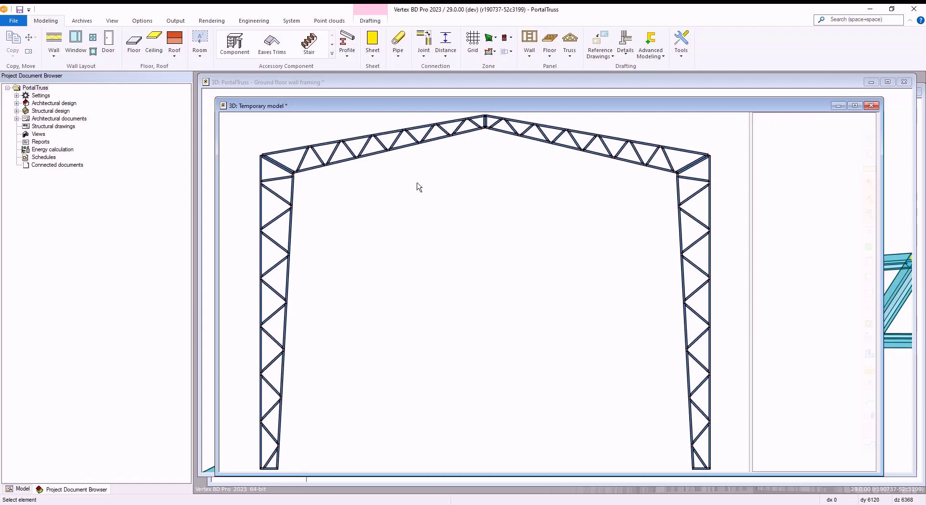
- Start a new profile member with properties copied from the truss top chord
{"action": "right_click", "coordinate": [417, 183]}
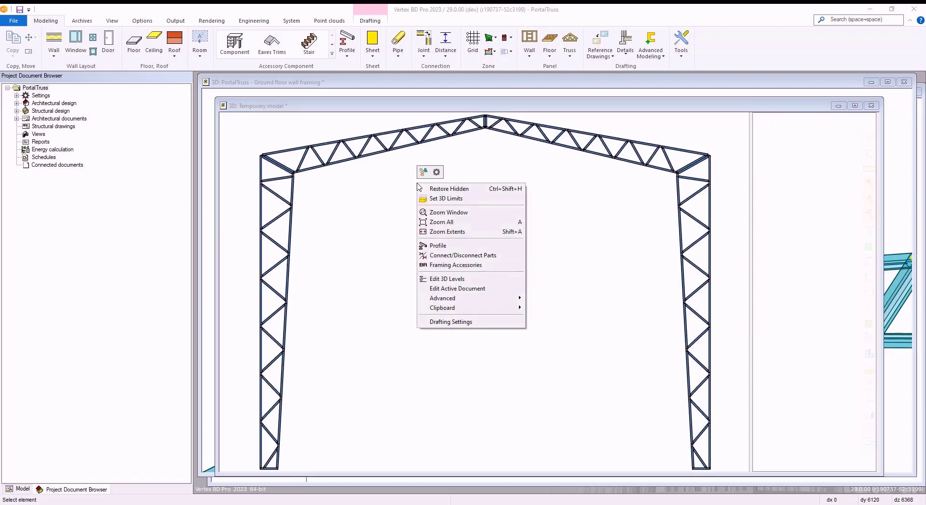
{"action": "left_click", "coordinate": [453, 247]}
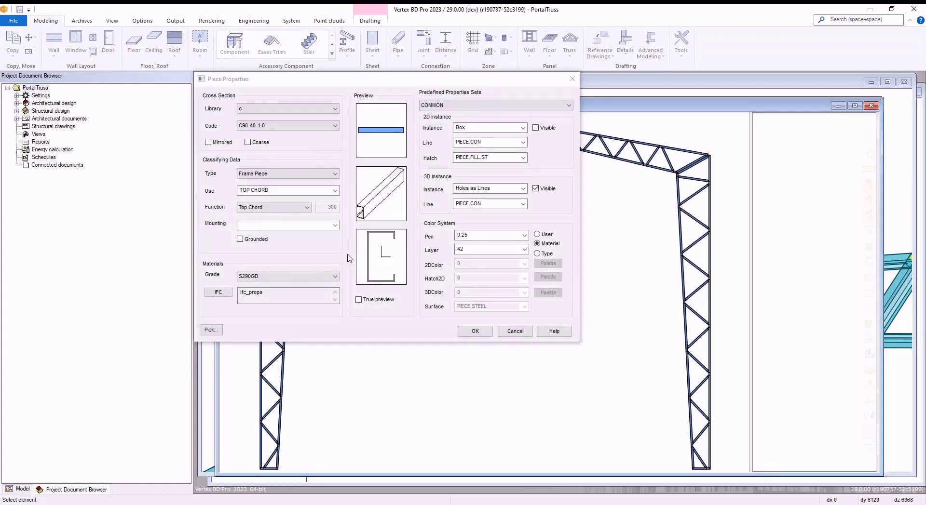
{"action": "left_click", "coordinate": [211, 330]}
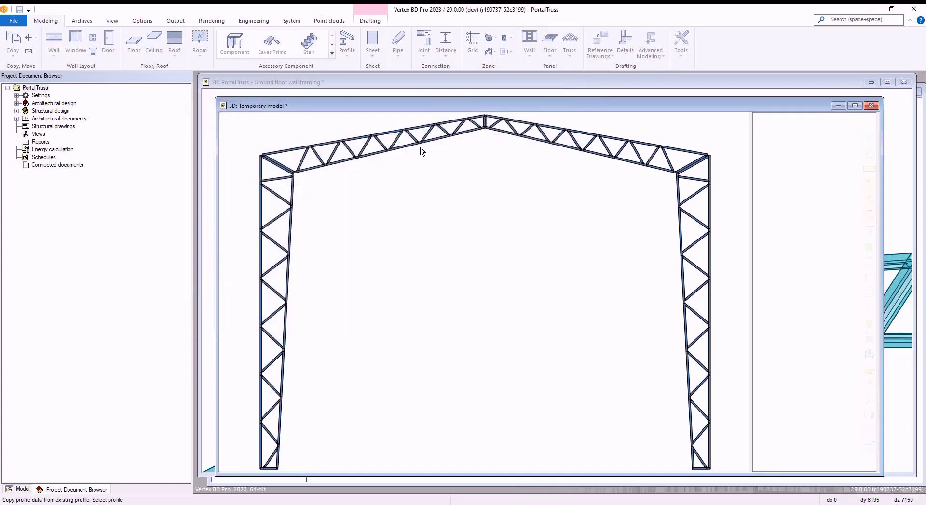
{"action": "left_click", "coordinate": [413, 148]}
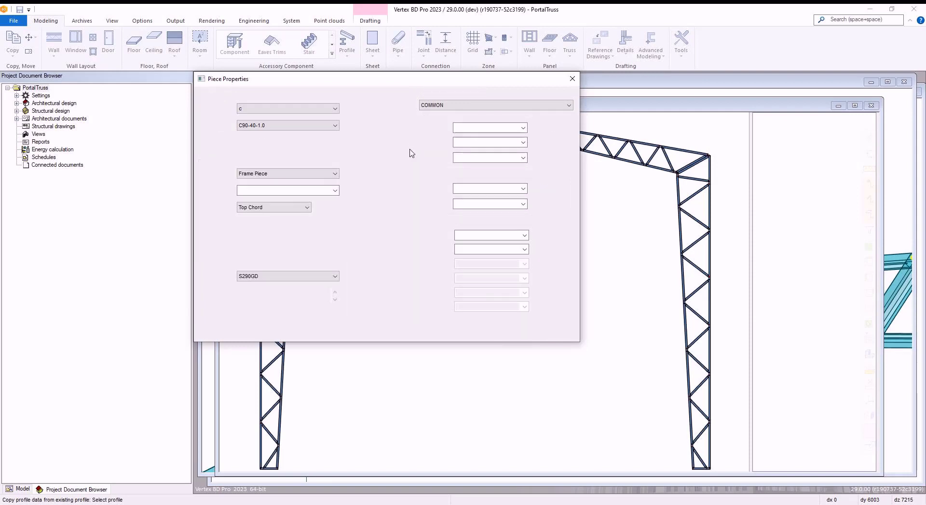
{"action": "left_click", "coordinate": [483, 334]}
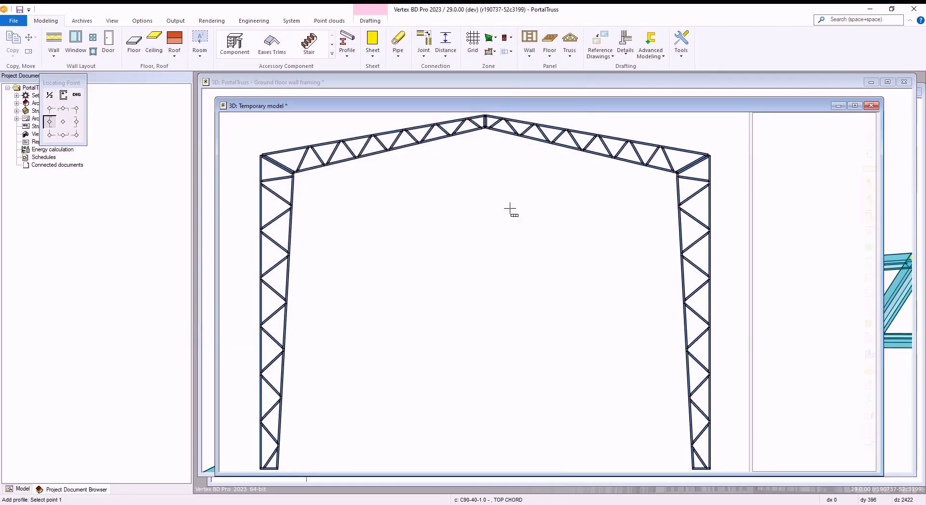
- Place the member axis-locked along the lower chord with a top-middle locating point
{"action": "scroll", "coordinate": [482, 140], "scroll_direction": "up", "scroll_amount": 5}
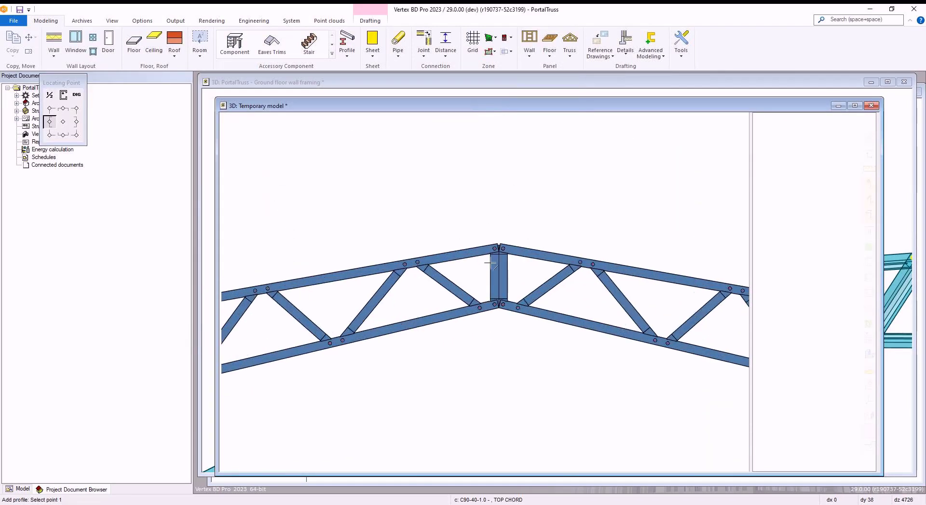
{"action": "middle_click_drag", "start_coordinate": [491, 263], "coordinate": [537, 279]}
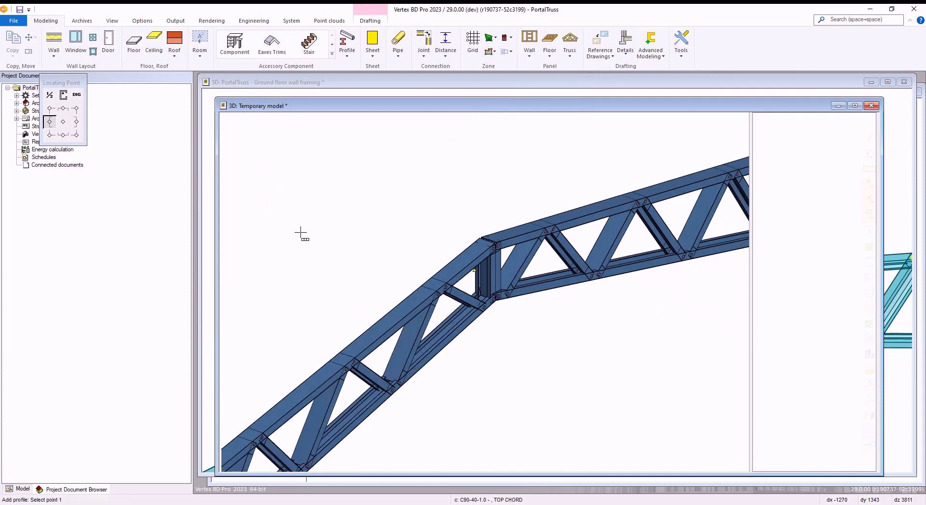
{"action": "left_click", "coordinate": [444, 340]}
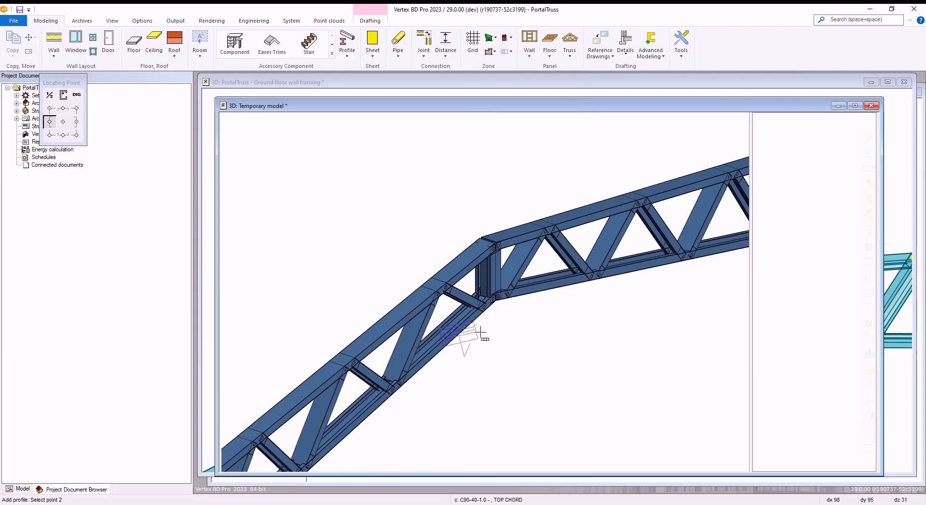
{"action": "right_click", "coordinate": [504, 331]}
{"action": "mouse_move", "coordinate": [541, 342]}
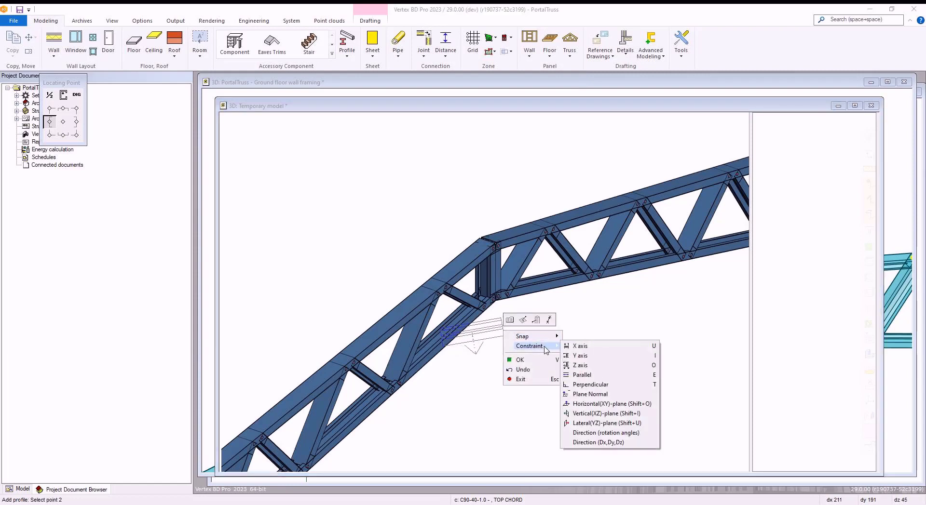
{"action": "left_click", "coordinate": [582, 356]}
{"action": "middle_click_drag", "start_coordinate": [570, 312], "coordinate": [589, 310]}
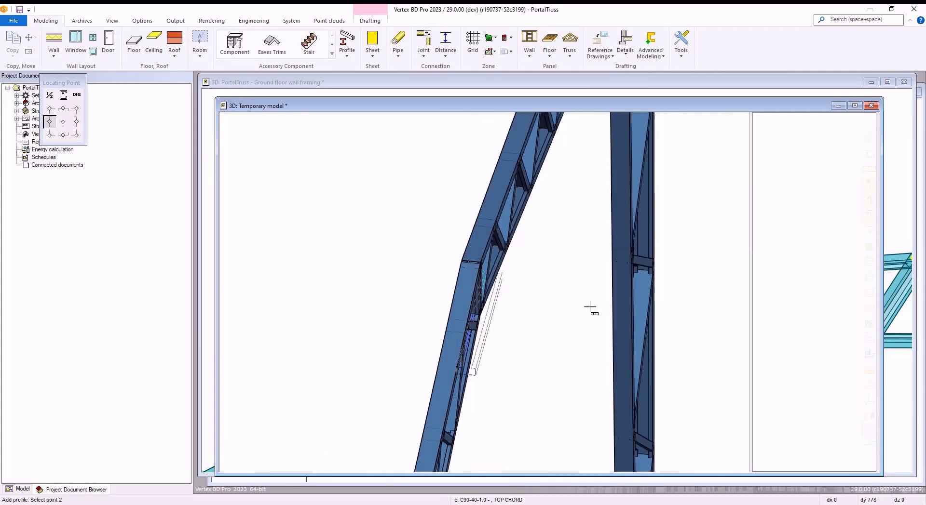
{"action": "middle_click_drag", "start_coordinate": [545, 289], "coordinate": [533, 301]}
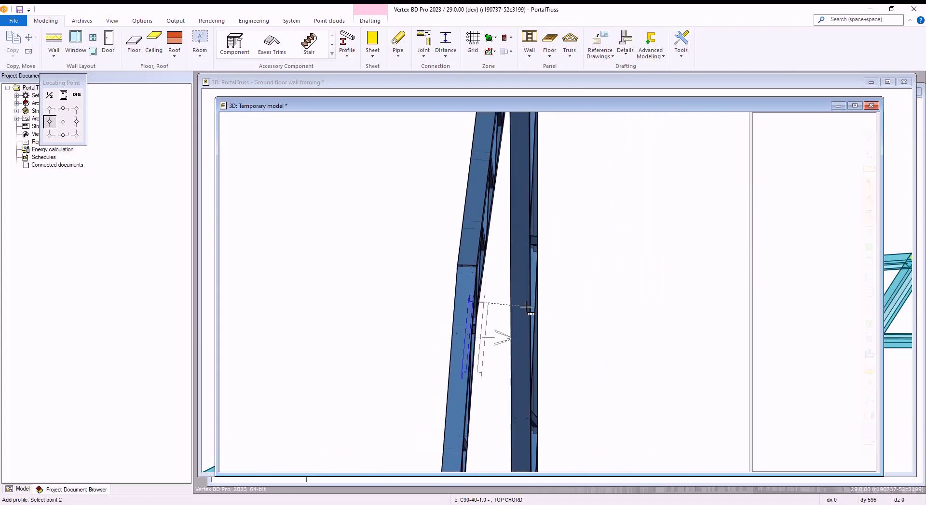
{"action": "left_click", "coordinate": [63, 135]}
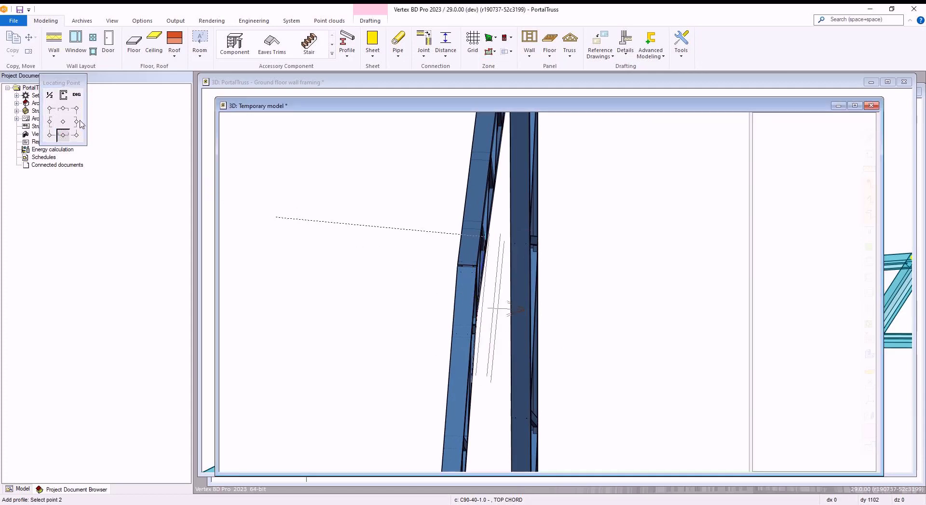
{"action": "left_click", "coordinate": [63, 108]}
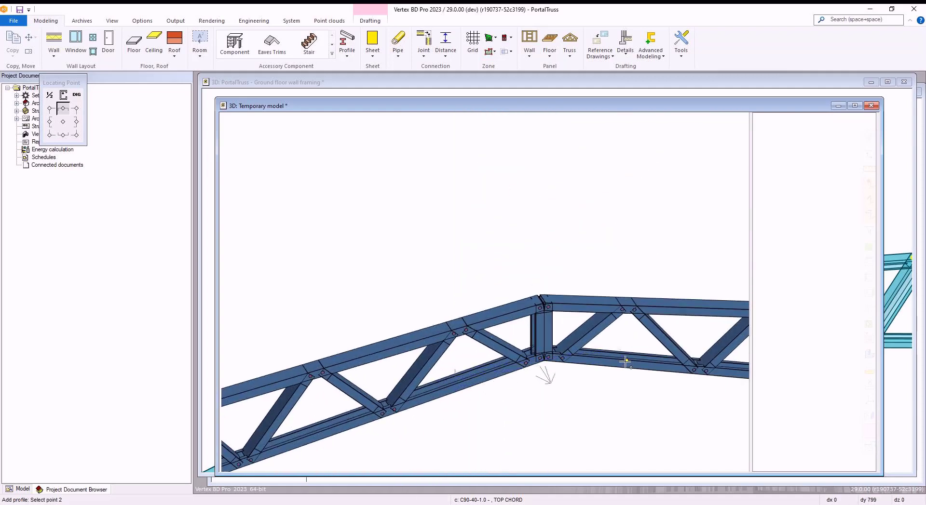
{"action": "left_click", "coordinate": [625, 361]}
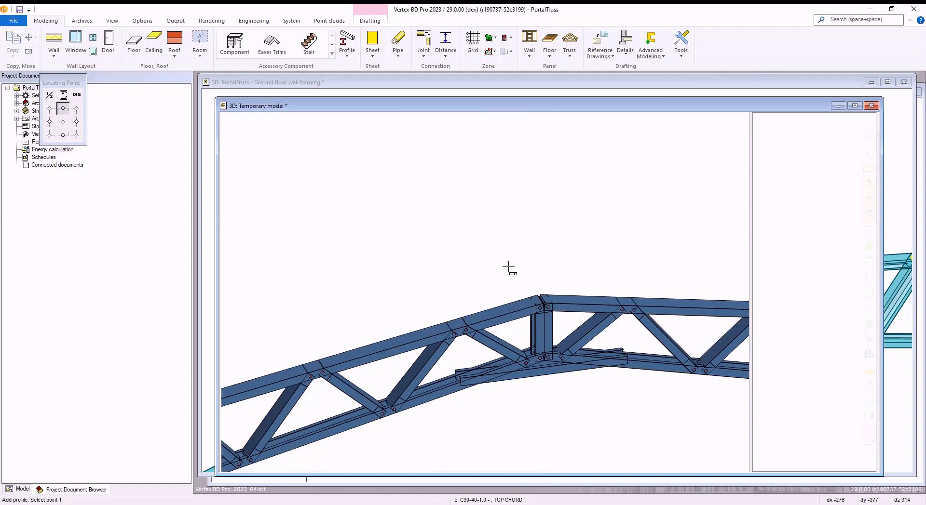
{"action": "right_click", "coordinate": [482, 250]}
- Stop adding members and start a 0020 Notched joint from Connection Details
{"action": "left_click", "coordinate": [505, 298]}
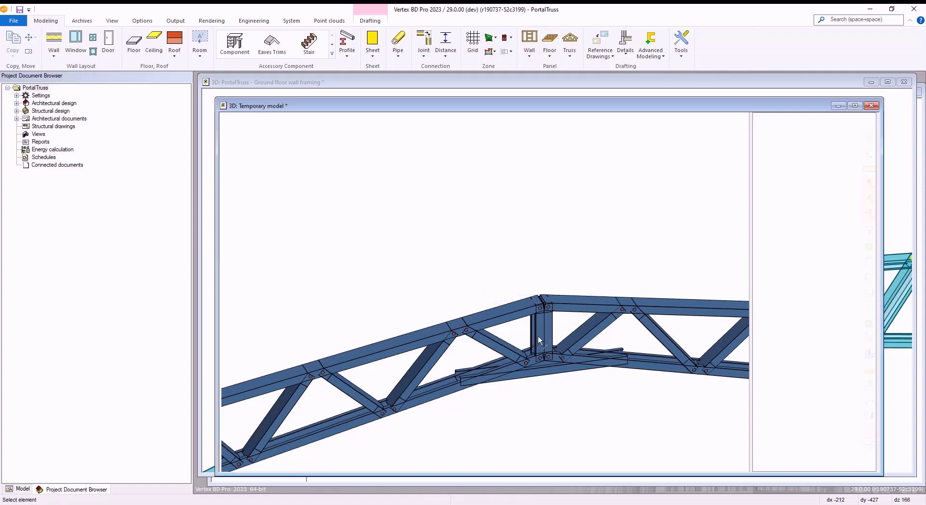
{"action": "scroll", "coordinate": [542, 357], "scroll_direction": "up", "scroll_amount": 3}
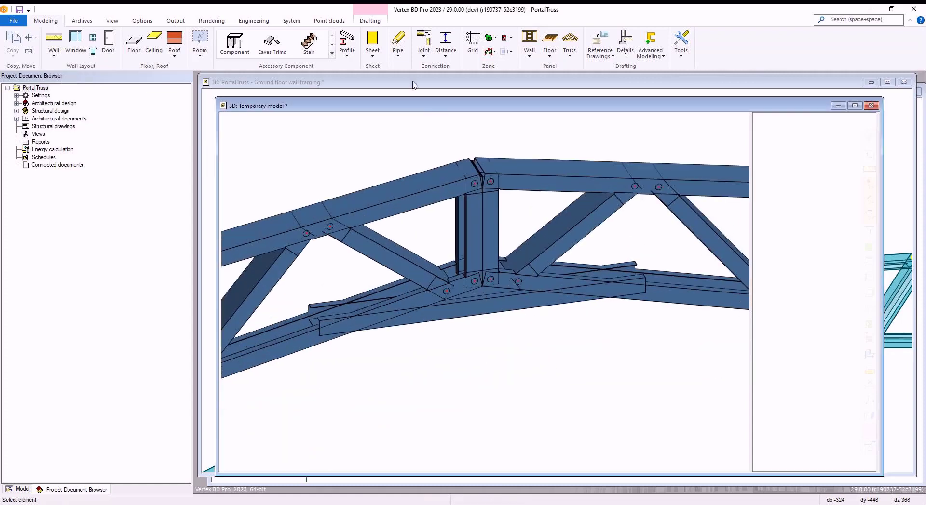
{"action": "left_click", "coordinate": [424, 53]}
{"action": "left_click", "coordinate": [460, 179]}
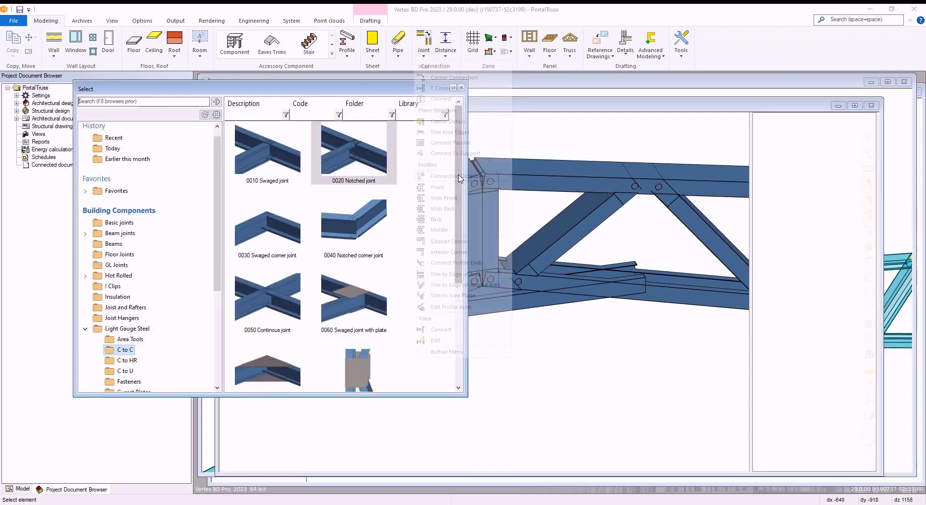
{"action": "left_click", "coordinate": [356, 161]}
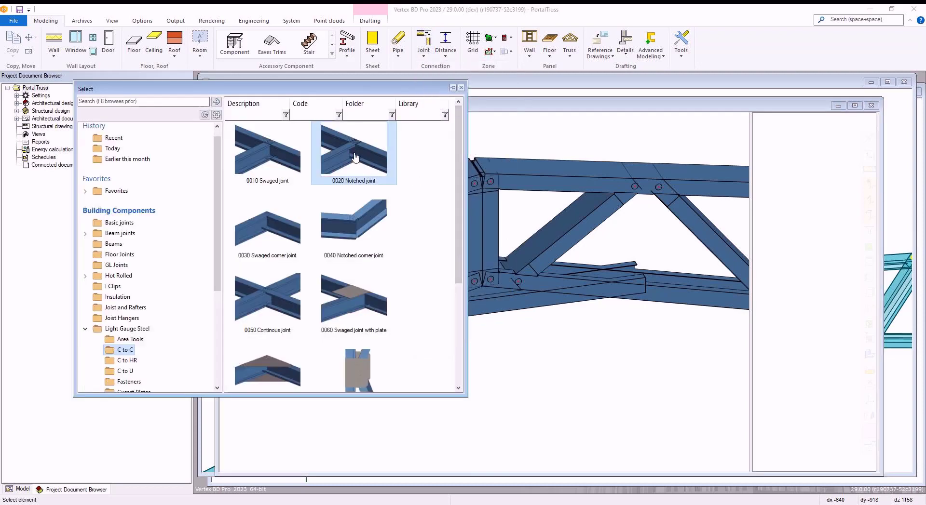
{"action": "double_click", "coordinate": [355, 157]}
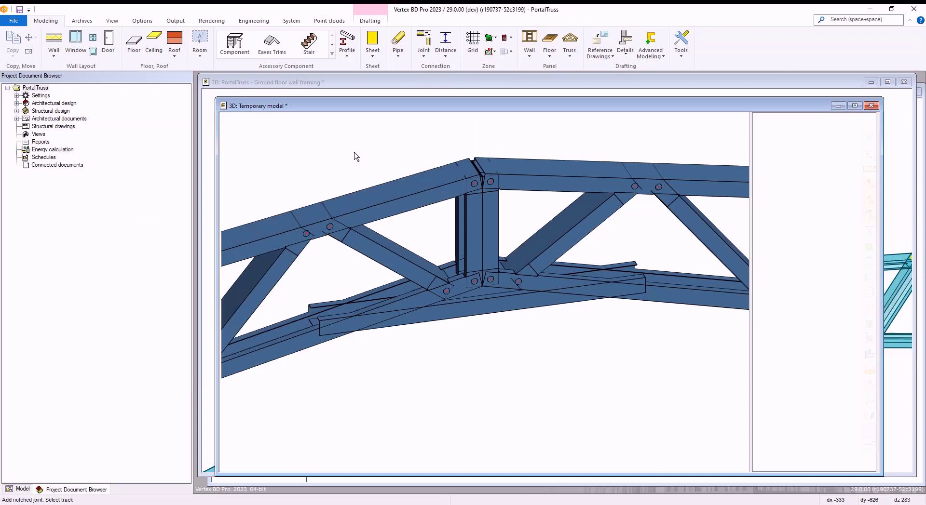
- Join the bracing piece's first end to the lower chord with a chamfered notched joint
{"action": "left_click", "coordinate": [300, 336]}
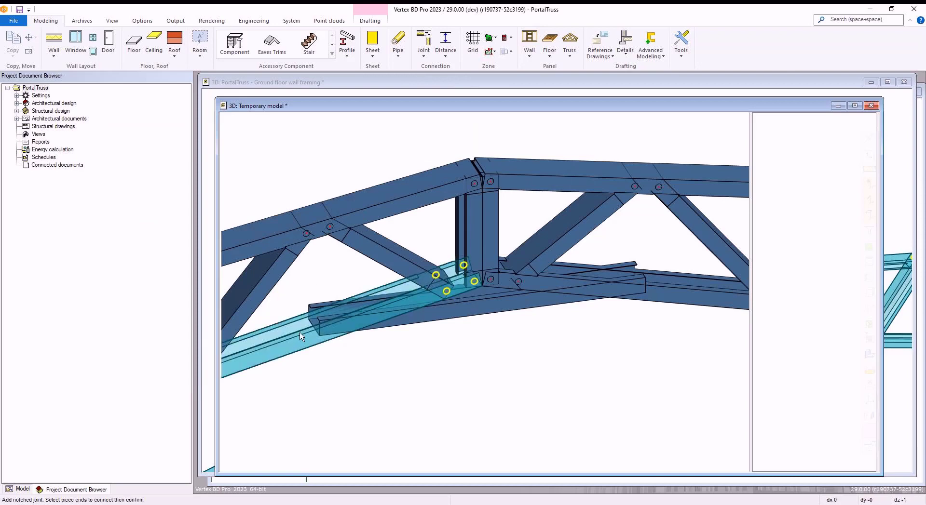
{"action": "left_click", "coordinate": [313, 307]}
{"action": "right_click", "coordinate": [313, 290]}
{"action": "left_click", "coordinate": [321, 293]}
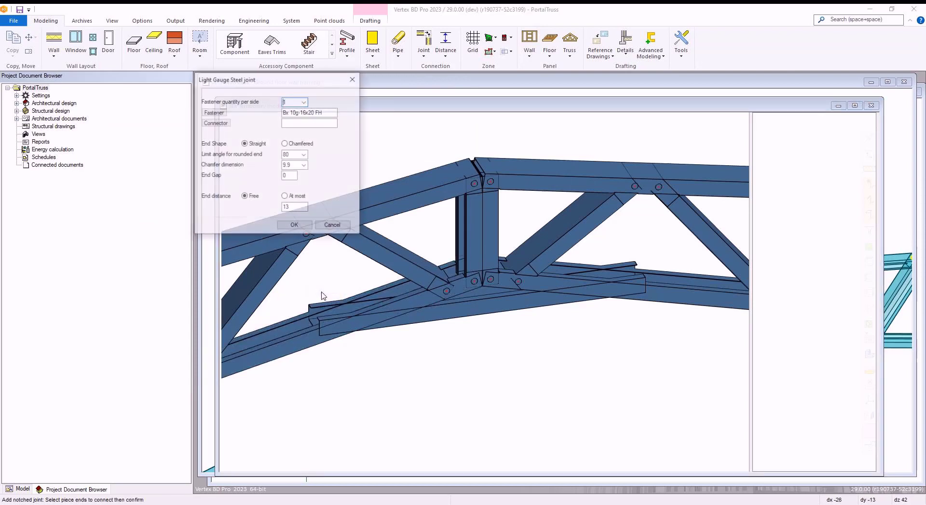
{"action": "left_click", "coordinate": [295, 227]}
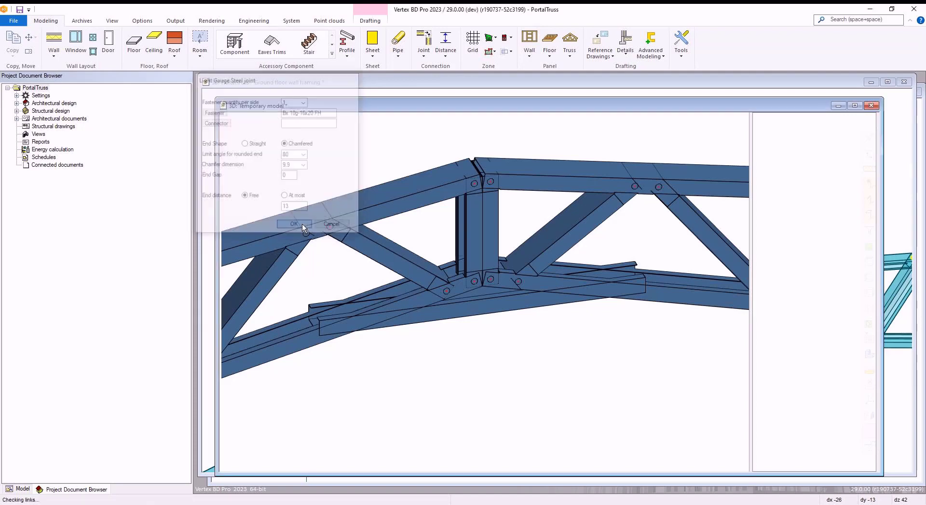
- Join the other end to the second chord with a chamfered notched joint
{"action": "left_click", "coordinate": [662, 301]}
{"action": "right_click", "coordinate": [617, 241]}
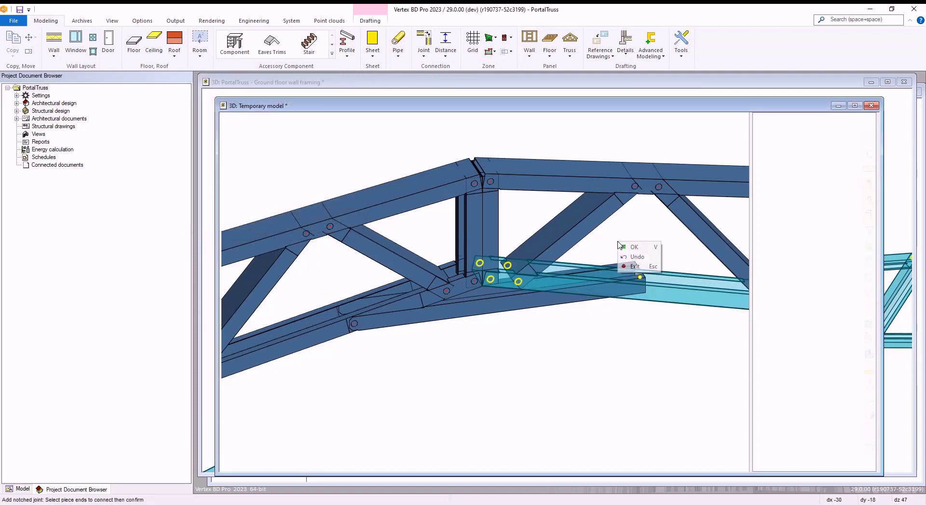
{"action": "left_click", "coordinate": [634, 248]}
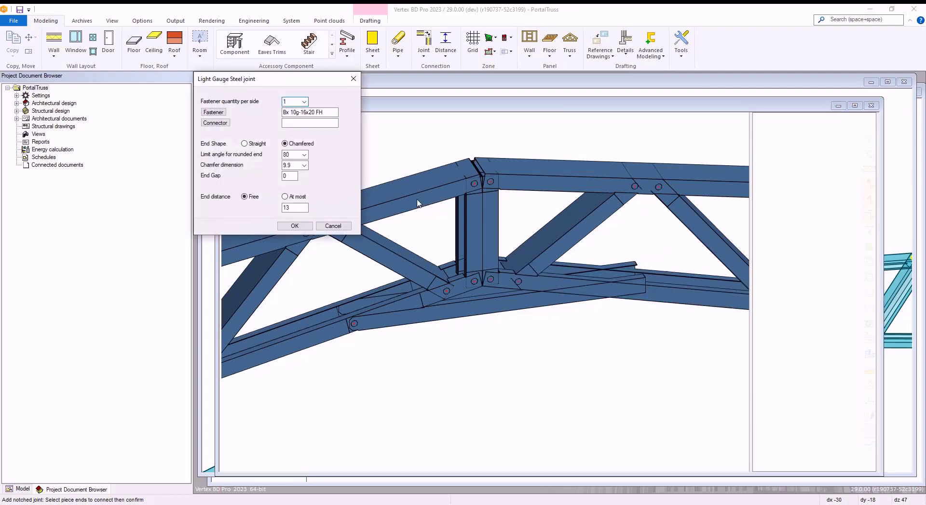
{"action": "left_click", "coordinate": [295, 226]}
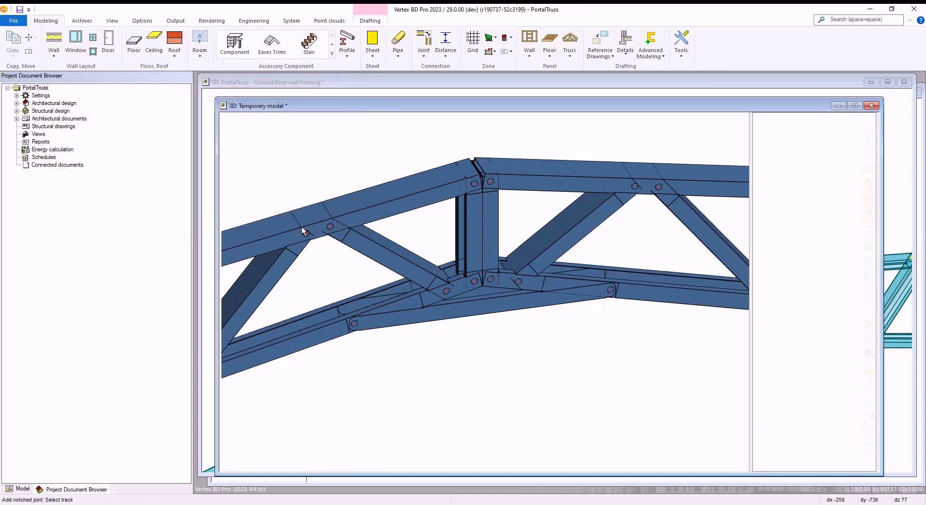
{"action": "key", "text": "Escape"}
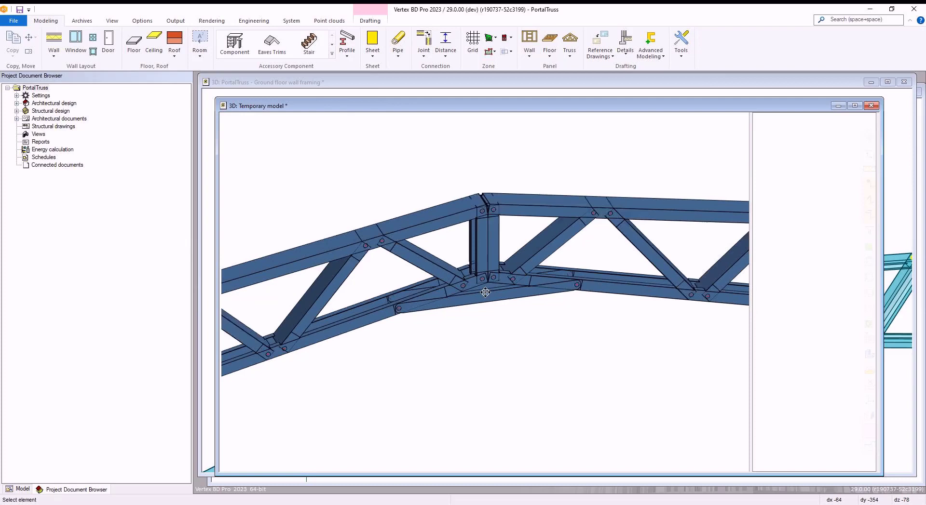
{"action": "scroll", "coordinate": [491, 273], "scroll_direction": "down", "scroll_amount": 3}
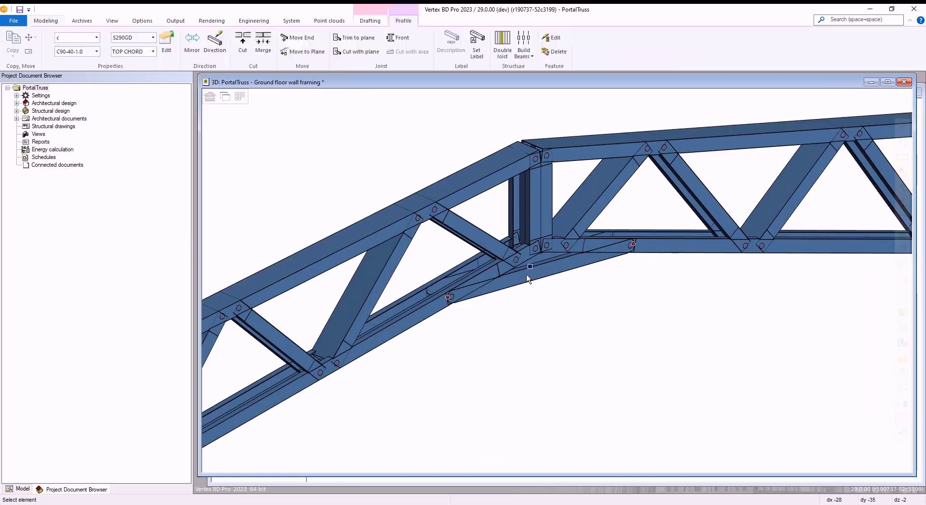
- Start copying the jointed bracing piece from a picked base point and bring the neighbouring trusses into view
{"action": "right_click", "coordinate": [528, 266]}
{"action": "left_click", "coordinate": [554, 166]}
{"action": "left_click", "coordinate": [577, 259]}
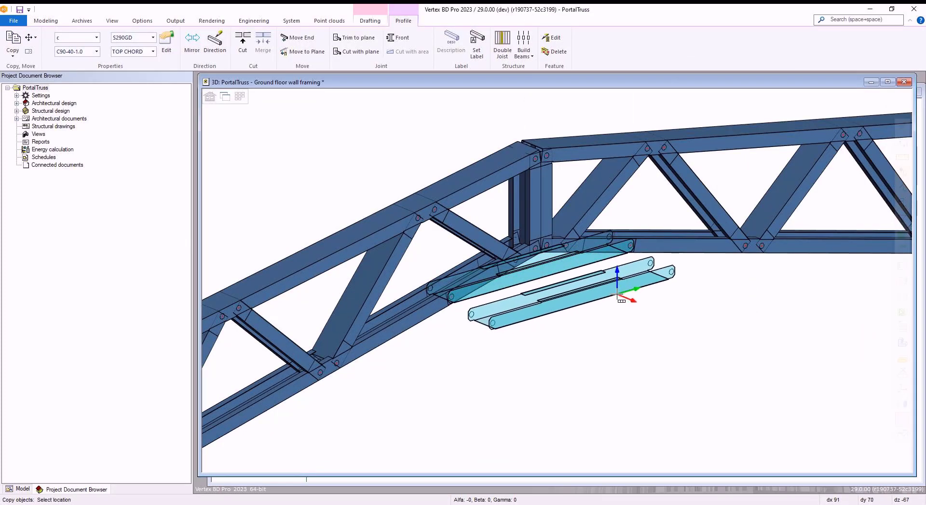
{"action": "right_click", "coordinate": [620, 290]}
{"action": "right_click", "coordinate": [684, 309]}
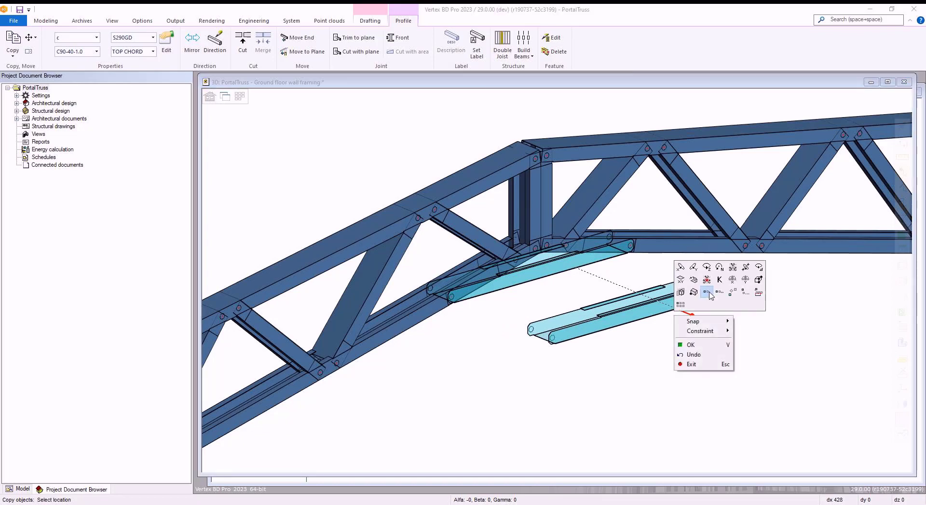
{"action": "middle_click_drag", "start_coordinate": [682, 310], "coordinate": [700, 336]}
{"action": "scroll", "coordinate": [700, 336], "scroll_direction": "down", "scroll_amount": 3}
{"action": "scroll", "coordinate": [709, 324], "scroll_direction": "up", "scroll_amount": 5}
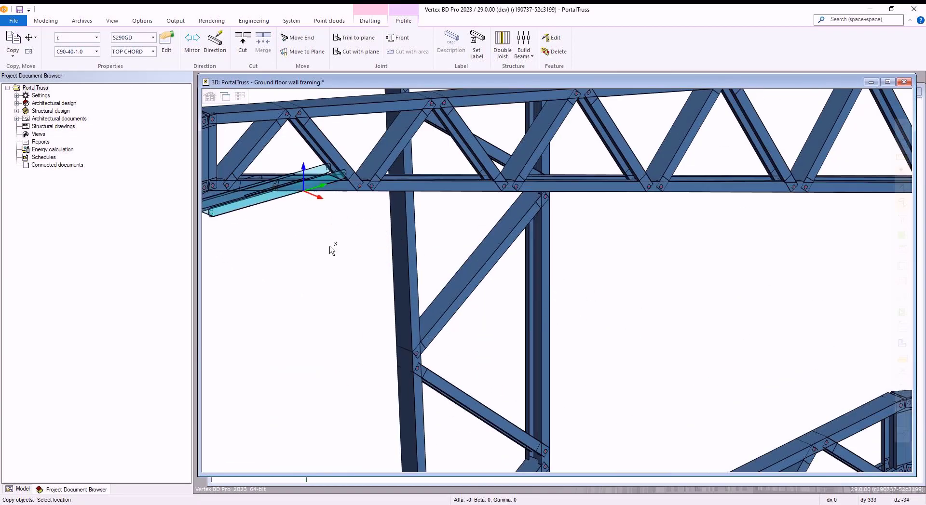
{"action": "scroll", "coordinate": [507, 320], "scroll_direction": "down", "scroll_amount": 5}
- Choose a snap mode so the copy snaps to the truss end
{"action": "right_click", "coordinate": [550, 319]}
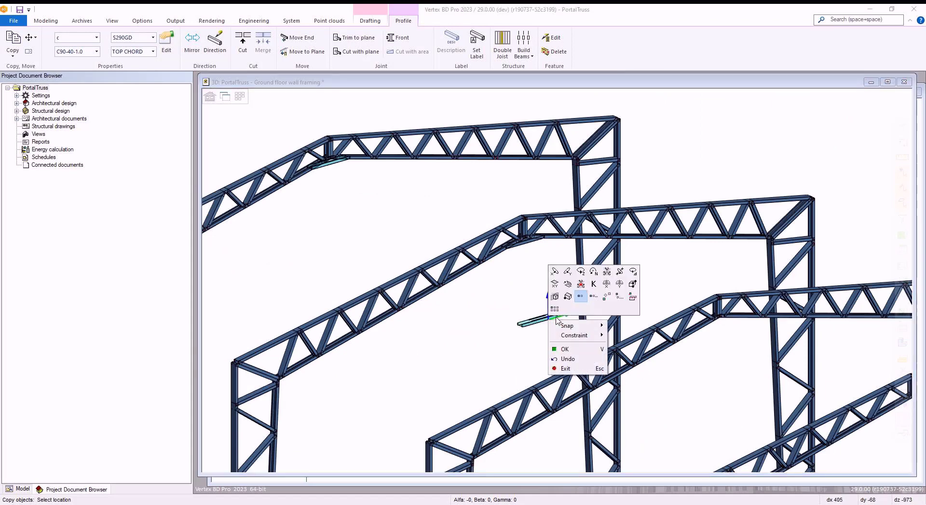
{"action": "left_click", "coordinate": [581, 297]}
{"action": "right_click", "coordinate": [667, 295]}
{"action": "mouse_move", "coordinate": [697, 304]}
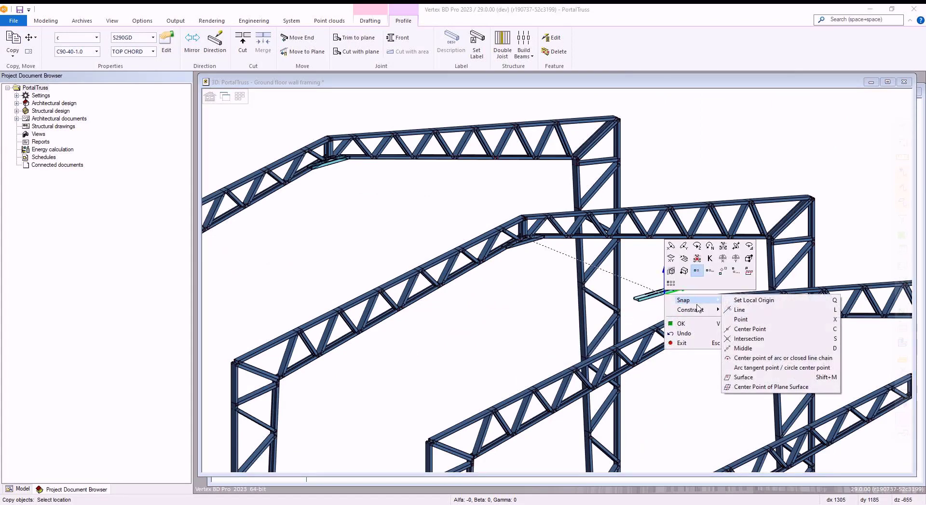
{"action": "key", "text": "Escape"}
{"action": "right_click", "coordinate": [744, 357]}
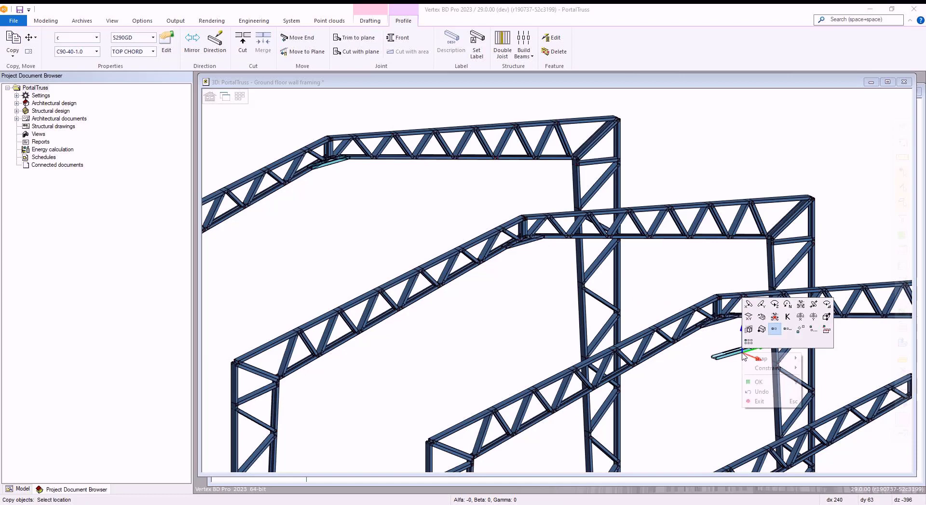
{"action": "key", "text": "Escape"}
{"action": "scroll", "coordinate": [803, 351], "scroll_direction": "down", "scroll_amount": 2}
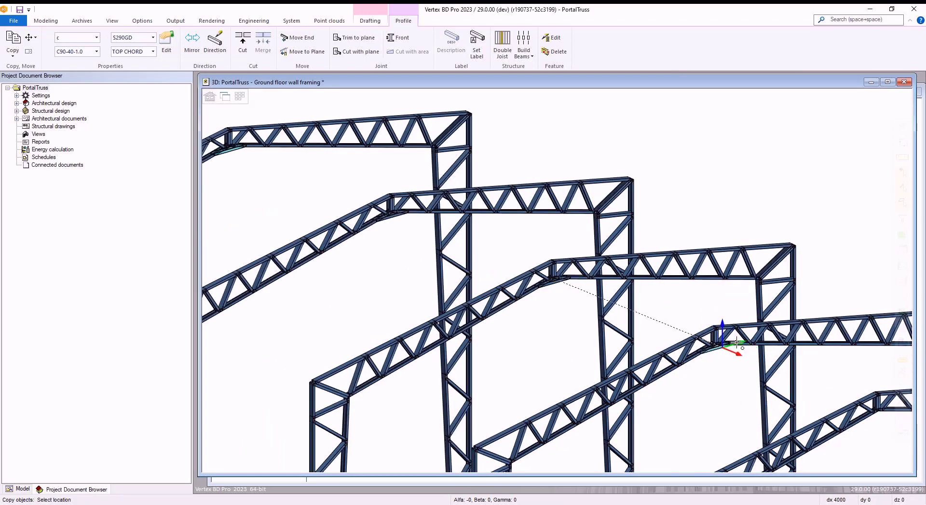
{"action": "scroll", "coordinate": [675, 318], "scroll_direction": "up", "scroll_amount": 5}
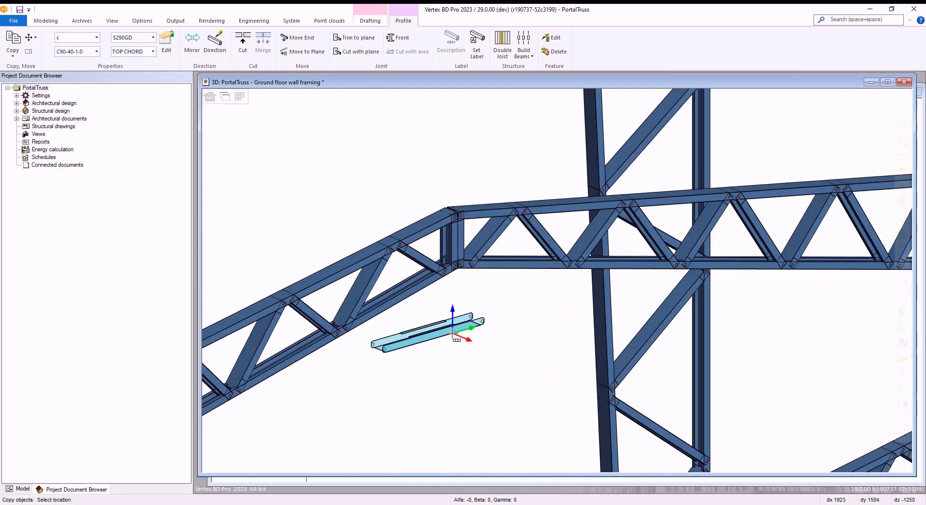
- Constrain the copy to the X axis and place bracing copies on the next trusses, 4000 apart
{"action": "right_click", "coordinate": [453, 336]}
{"action": "mouse_move", "coordinate": [492, 344]}
{"action": "left_click", "coordinate": [540, 345]}
{"action": "left_click", "coordinate": [519, 270]}
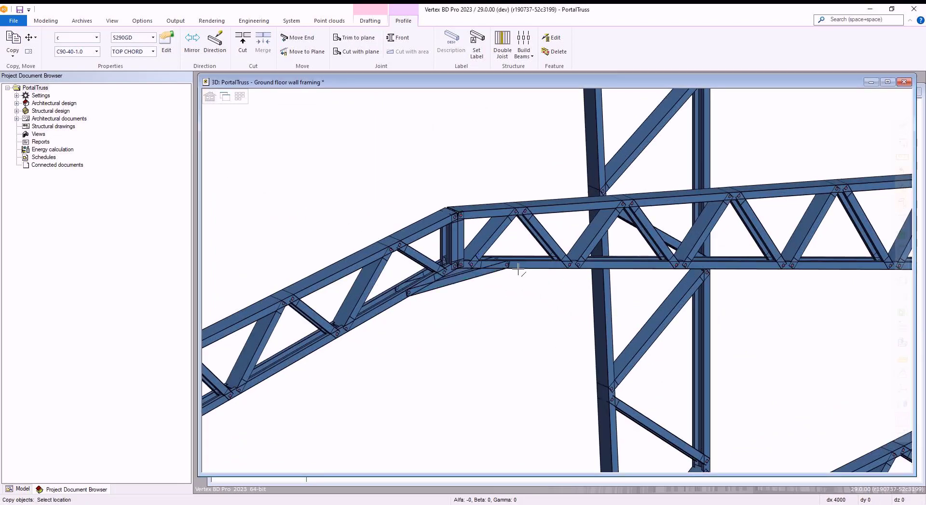
{"action": "scroll", "coordinate": [518, 270], "scroll_direction": "down", "scroll_amount": 5}
{"action": "right_click", "coordinate": [670, 299]}
{"action": "mouse_move", "coordinate": [693, 316]}
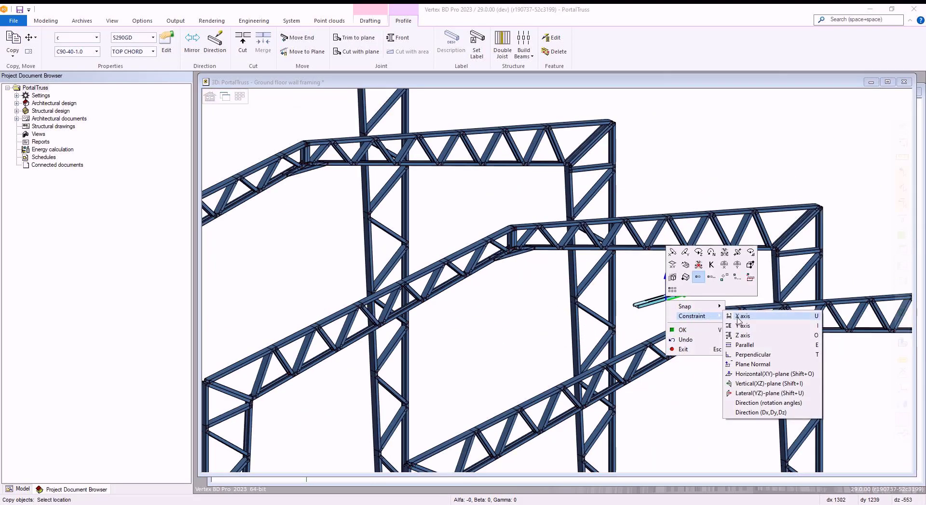
{"action": "left_click", "coordinate": [738, 317]}
{"action": "scroll", "coordinate": [555, 302], "scroll_direction": "up", "scroll_amount": 3}
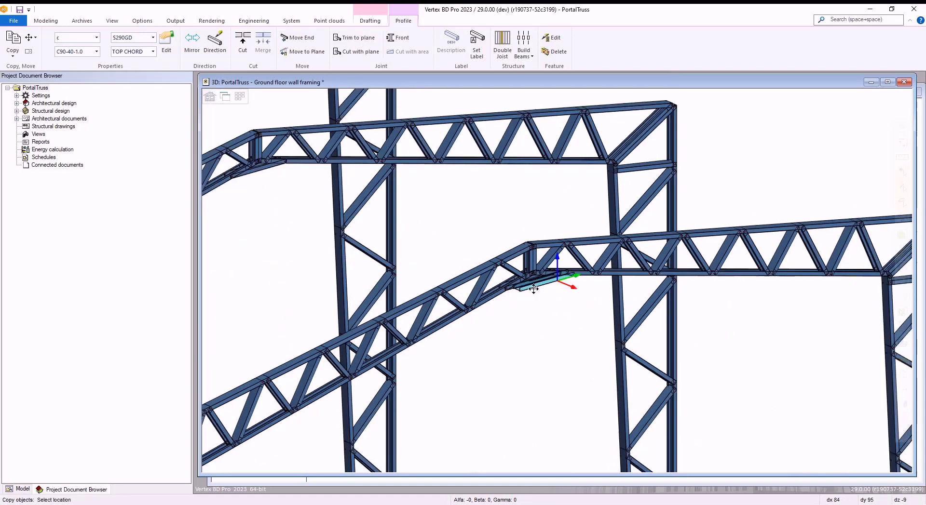
{"action": "scroll", "coordinate": [534, 288], "scroll_direction": "down", "scroll_amount": 1}
{"action": "key", "text": "Escape"}
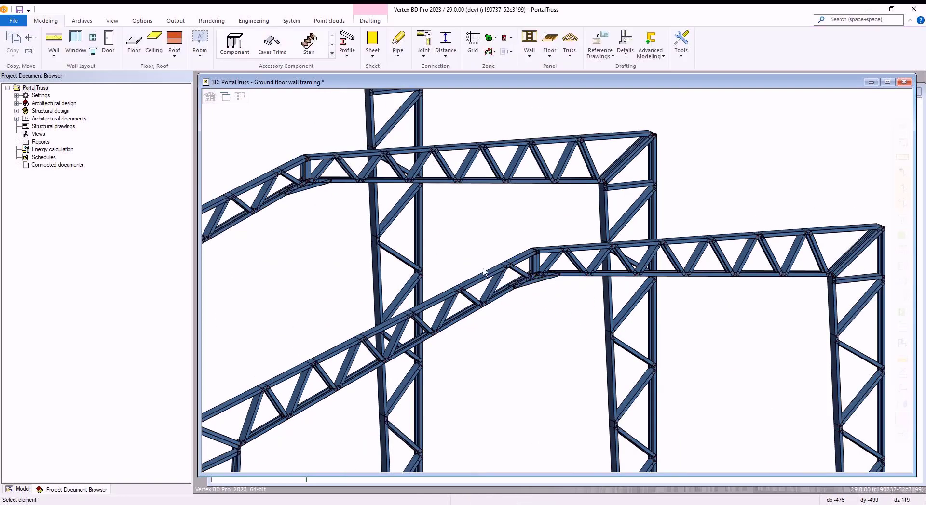
{"action": "scroll", "coordinate": [484, 271], "scroll_direction": "down", "scroll_amount": 2}
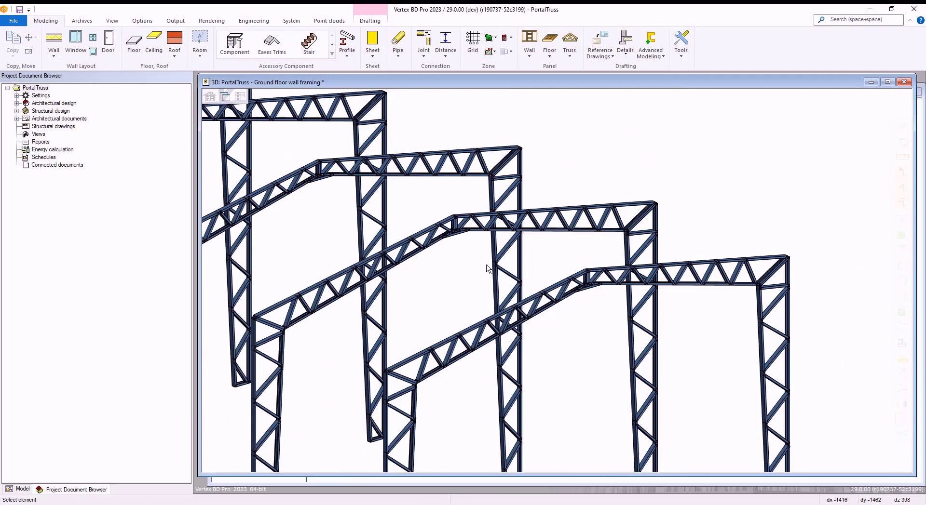
- Select all the portal trusses and generate their drawings from the Truss A4 template
{"action": "left_click", "coordinate": [554, 305]}
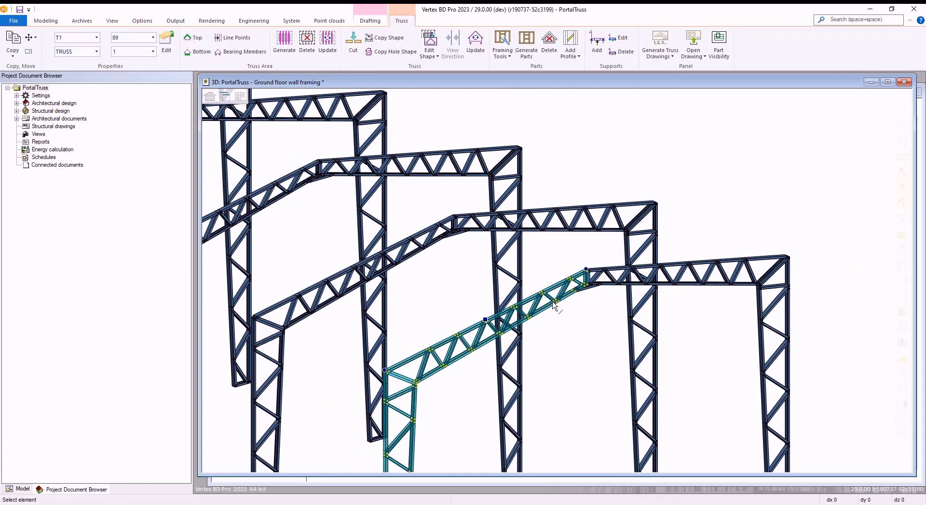
{"action": "key", "text": "ctrl+a"}
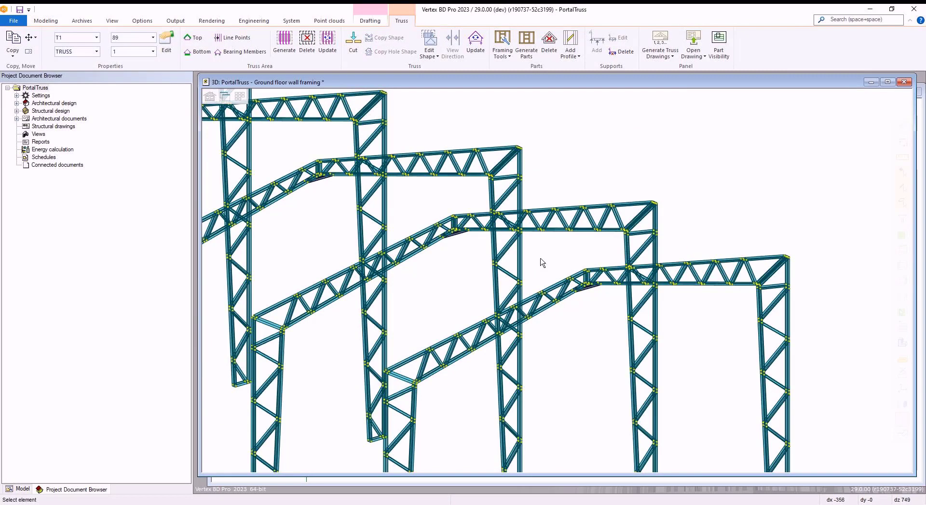
{"action": "right_click", "coordinate": [542, 261]}
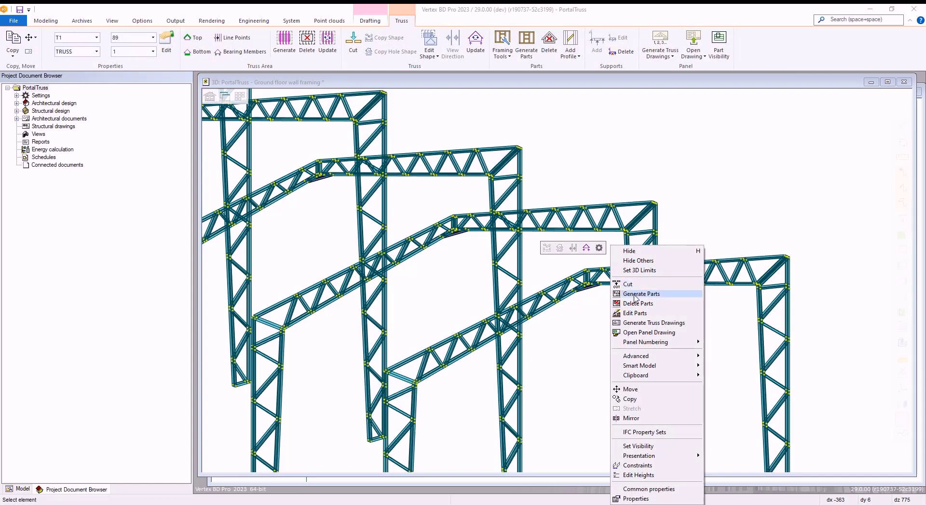
{"action": "left_click", "coordinate": [641, 321]}
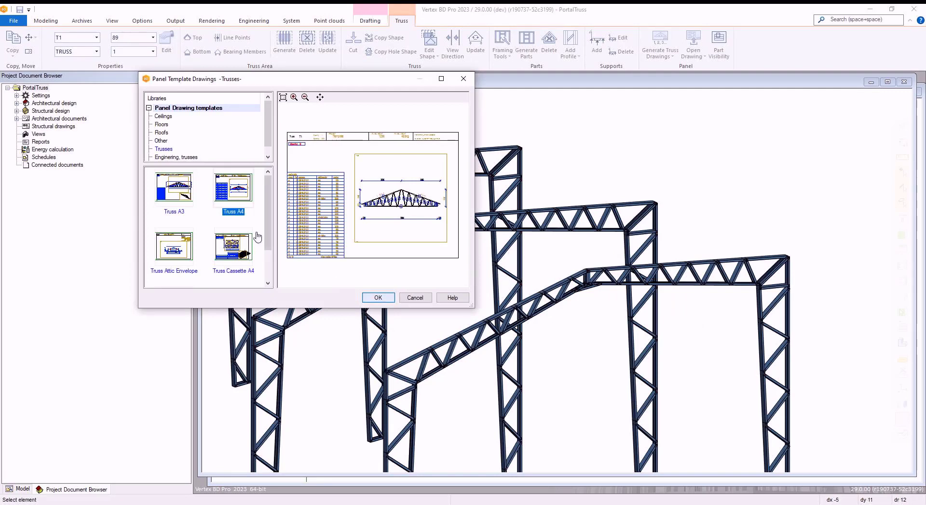
{"action": "left_click", "coordinate": [174, 189]}
{"action": "left_click", "coordinate": [389, 298]}
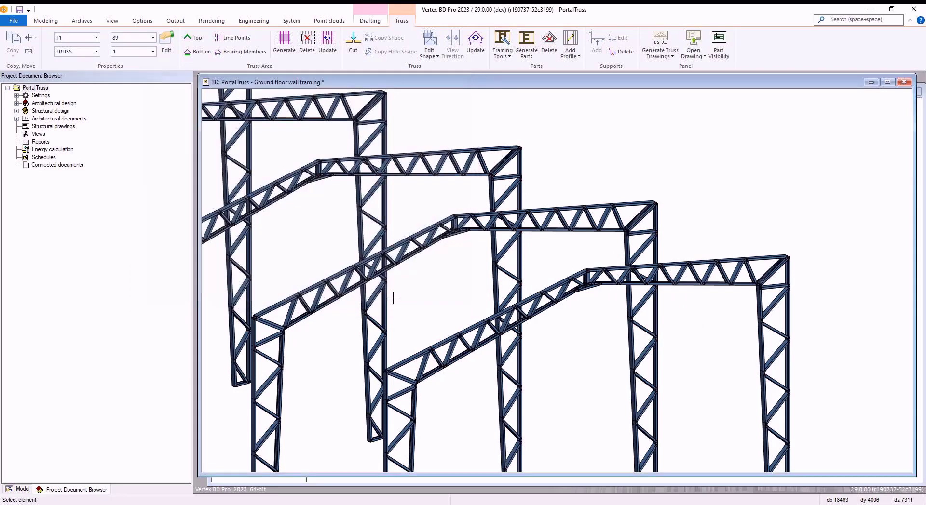